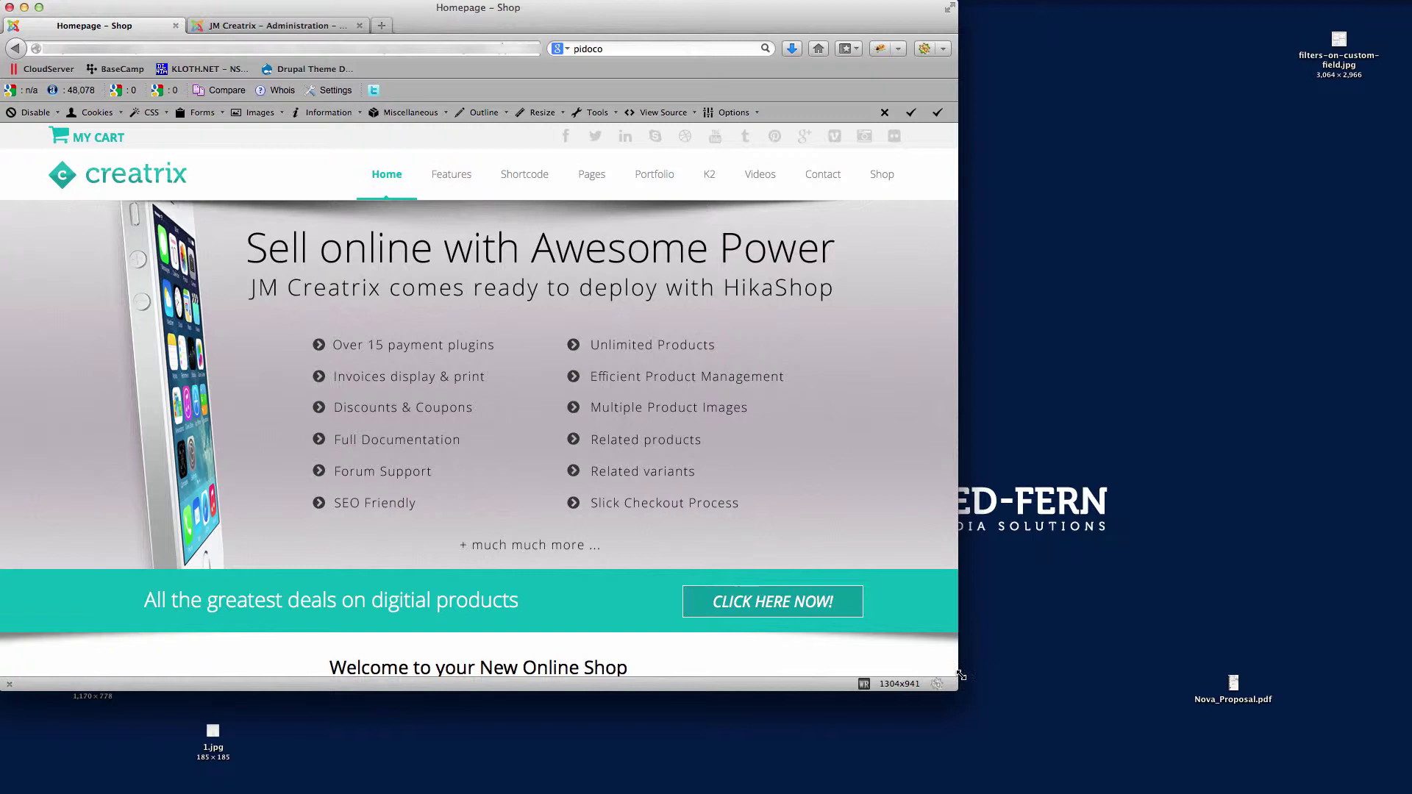
- Enlarge the browser window and scroll past Featured Products to the Shop Parallax Module banner
{"action": "left_click_drag", "start_coordinate": [957, 687], "coordinate": [1055, 756]}
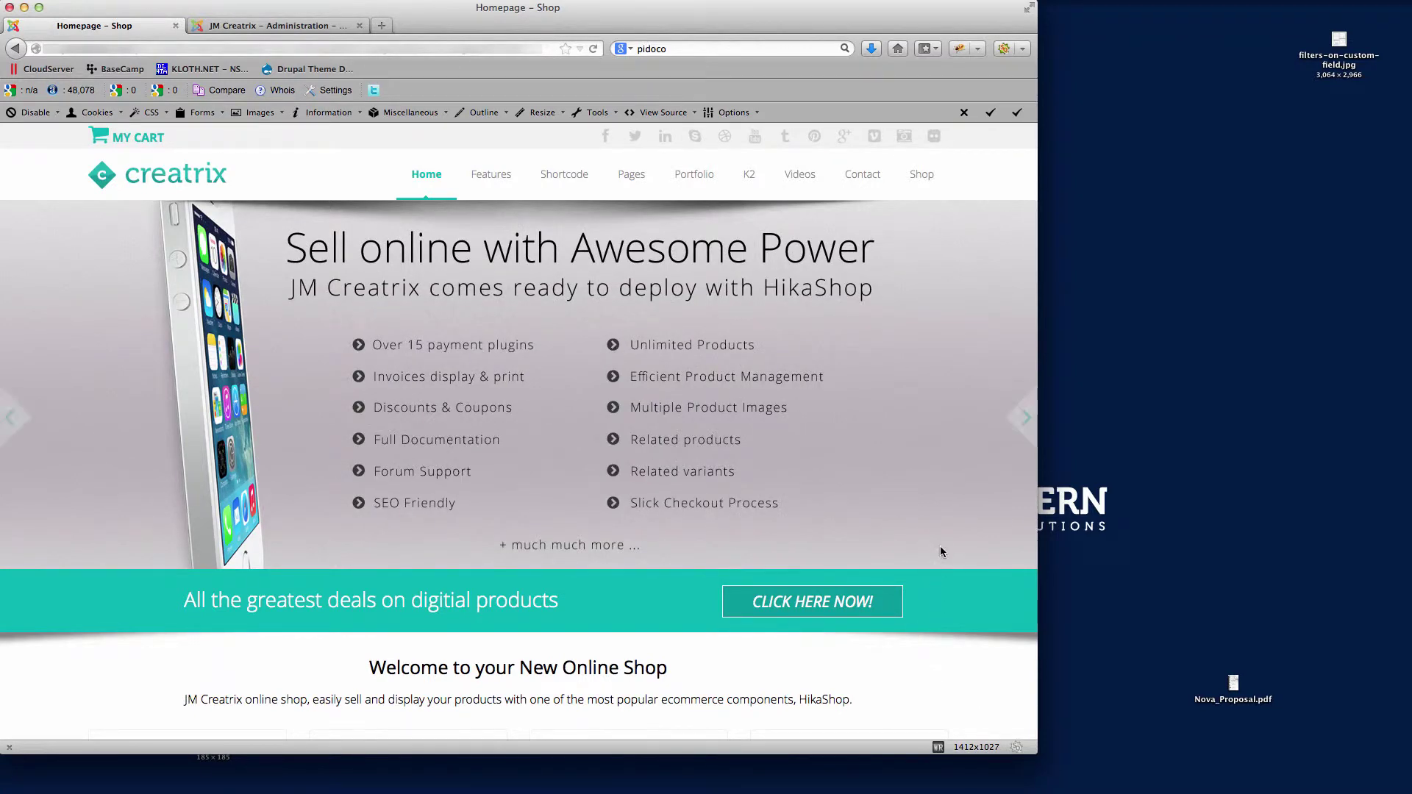
{"action": "scroll", "coordinate": [922, 459], "scroll_direction": "down", "scroll_amount": 8}
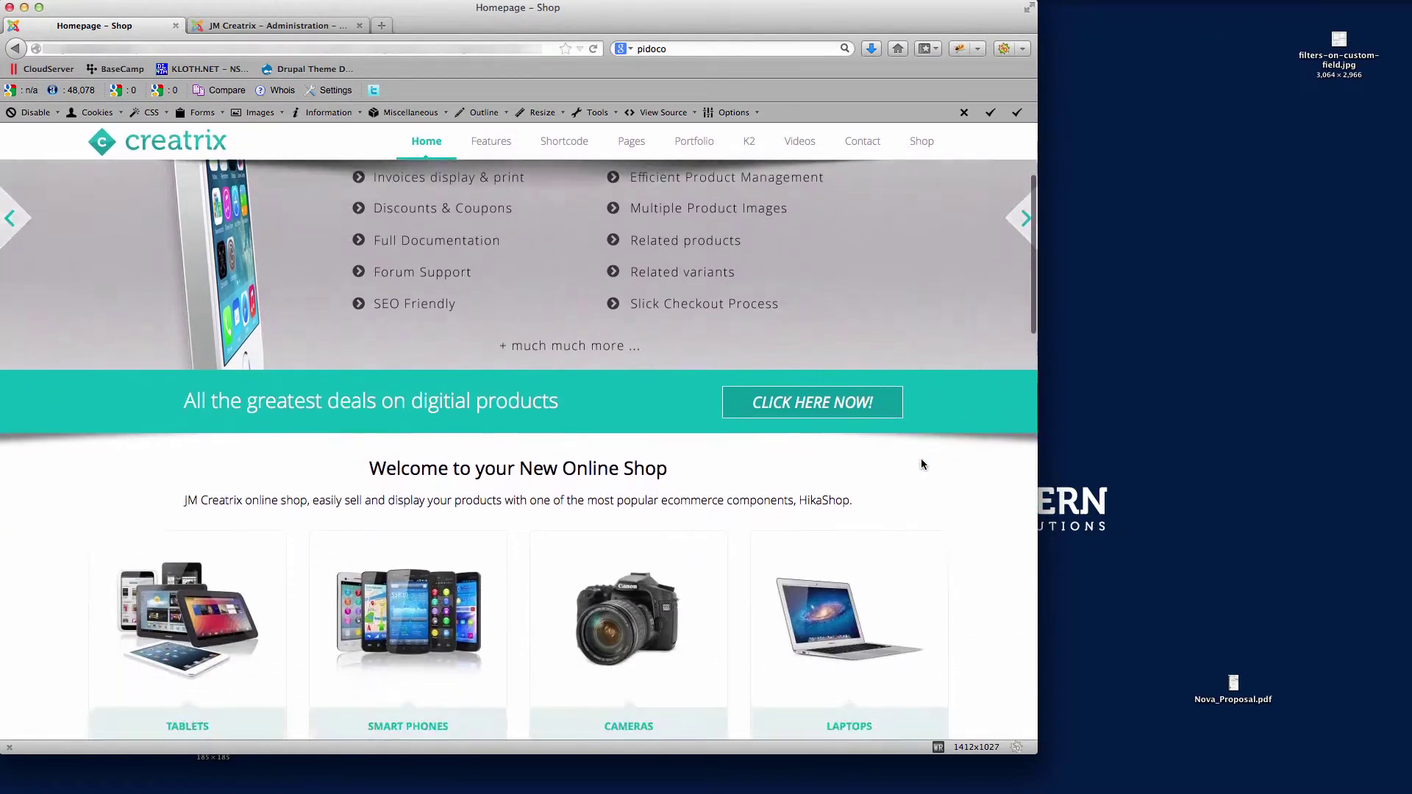
{"action": "scroll", "coordinate": [970, 476], "scroll_direction": "down", "scroll_amount": 12}
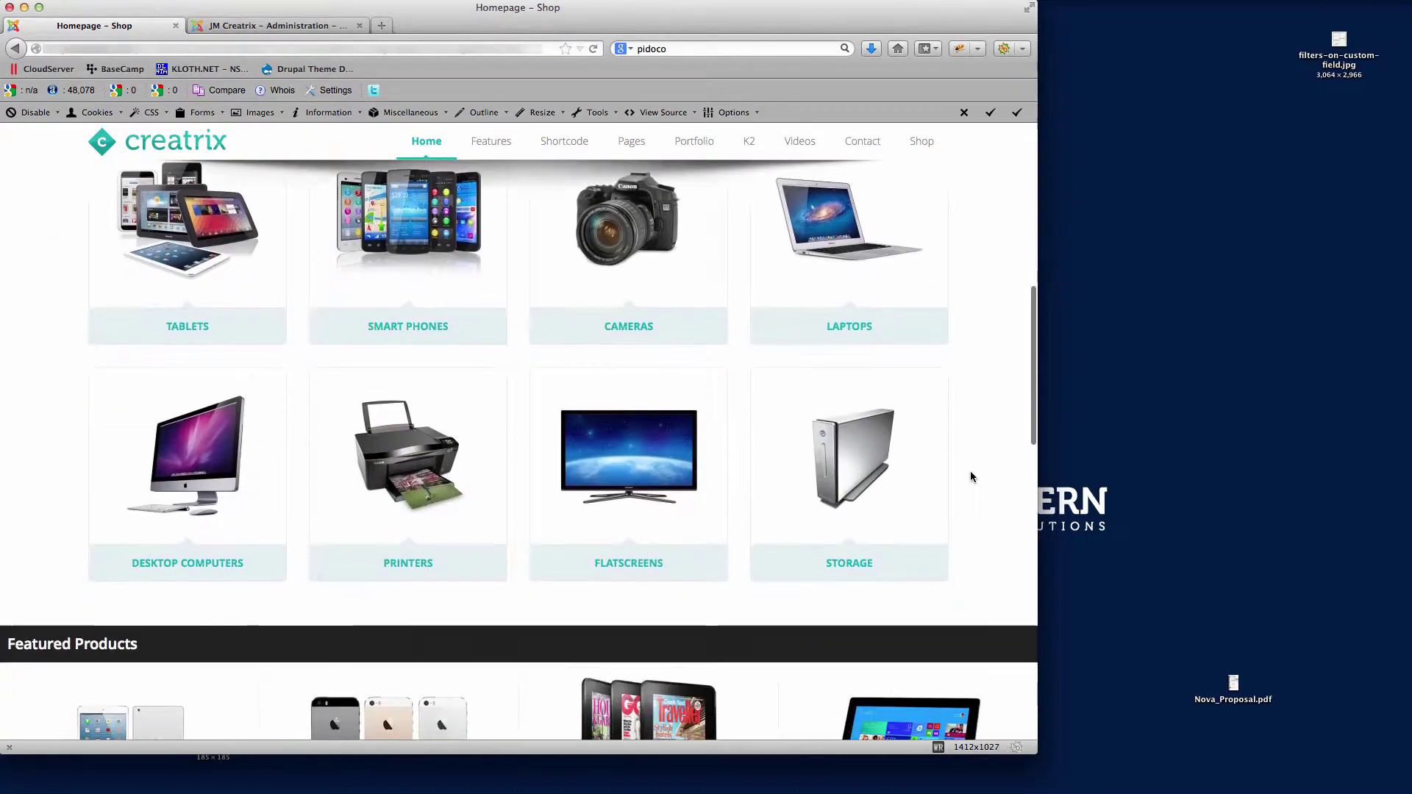
{"action": "scroll", "coordinate": [971, 476], "scroll_direction": "down", "scroll_amount": 14}
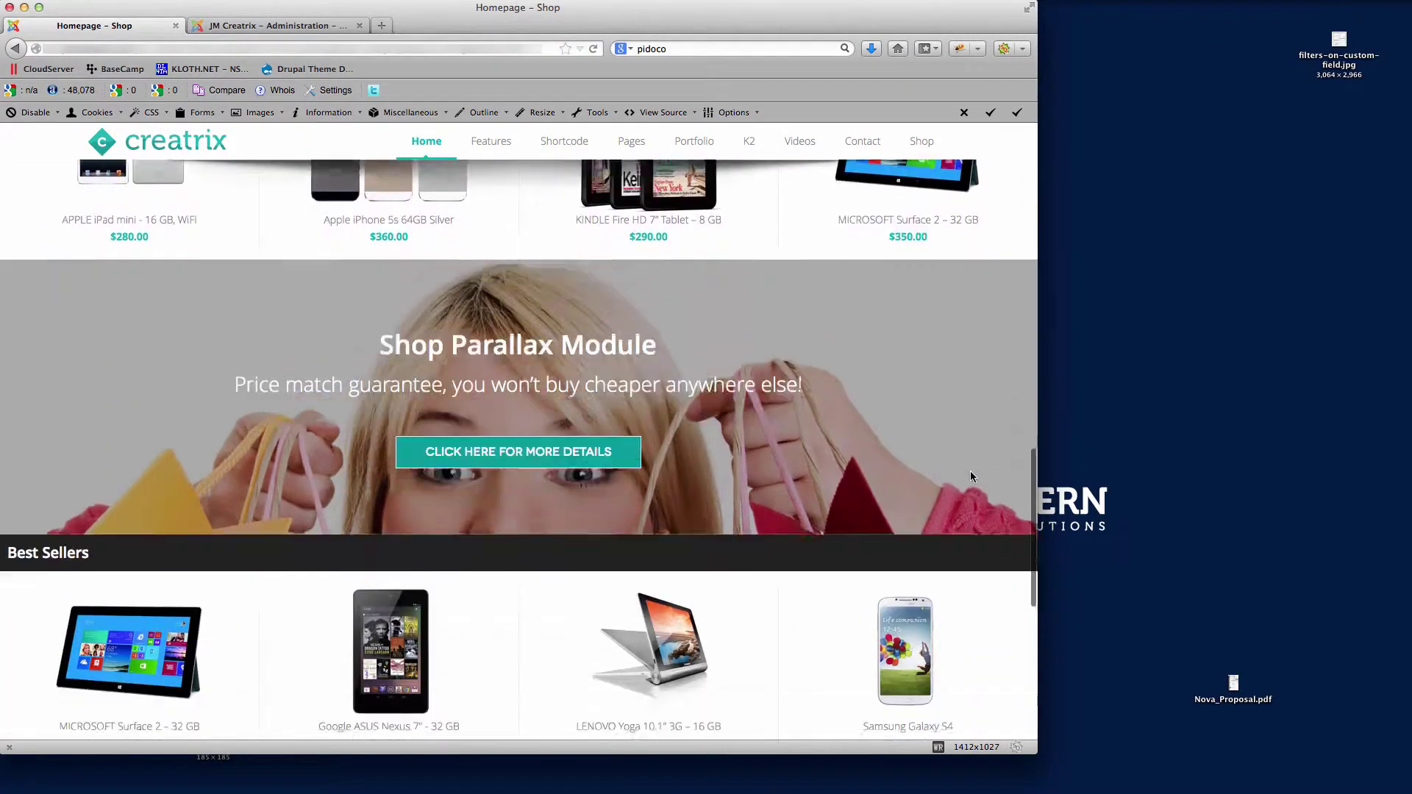
{"action": "scroll", "coordinate": [971, 477], "scroll_direction": "down", "scroll_amount": 5}
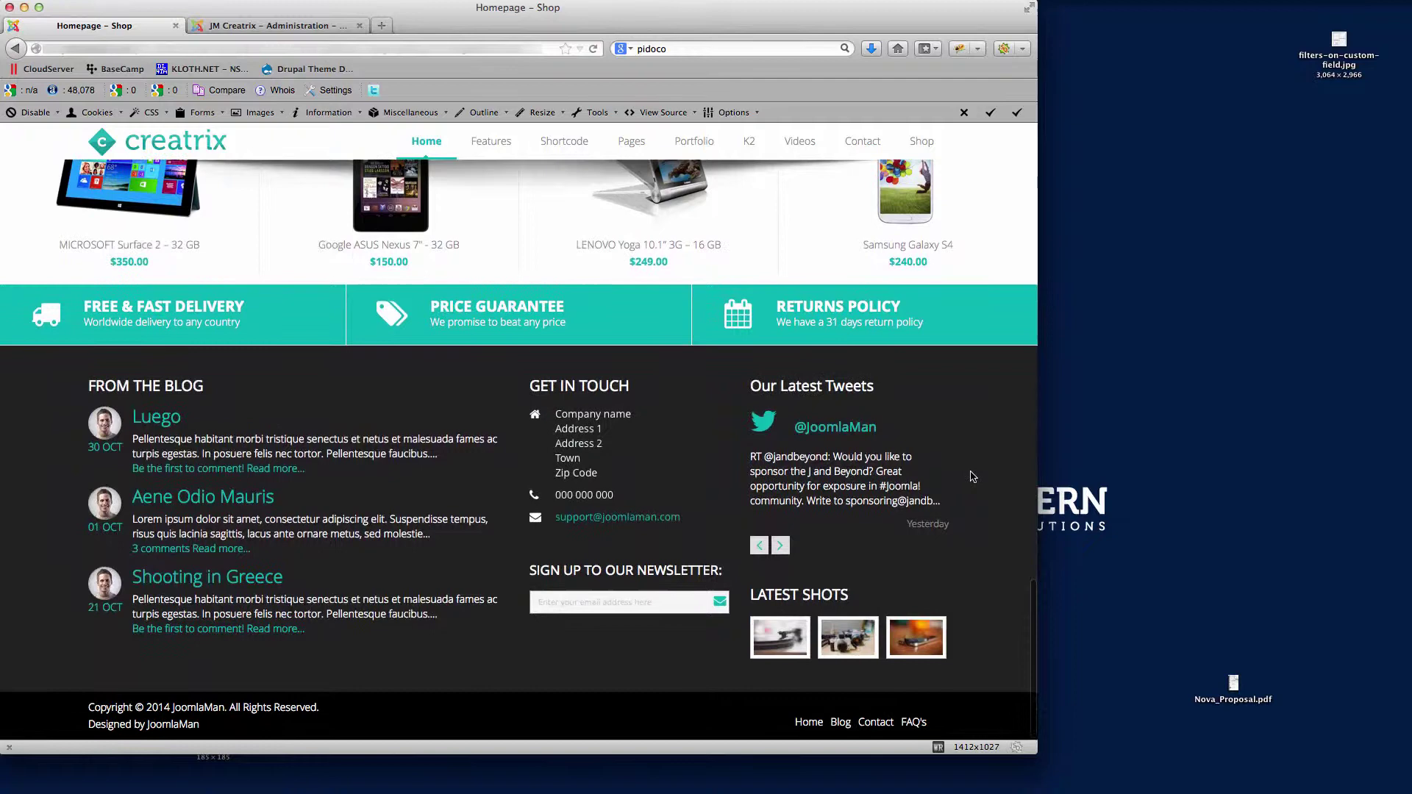
{"action": "scroll", "coordinate": [971, 476], "scroll_direction": "up", "scroll_amount": 9}
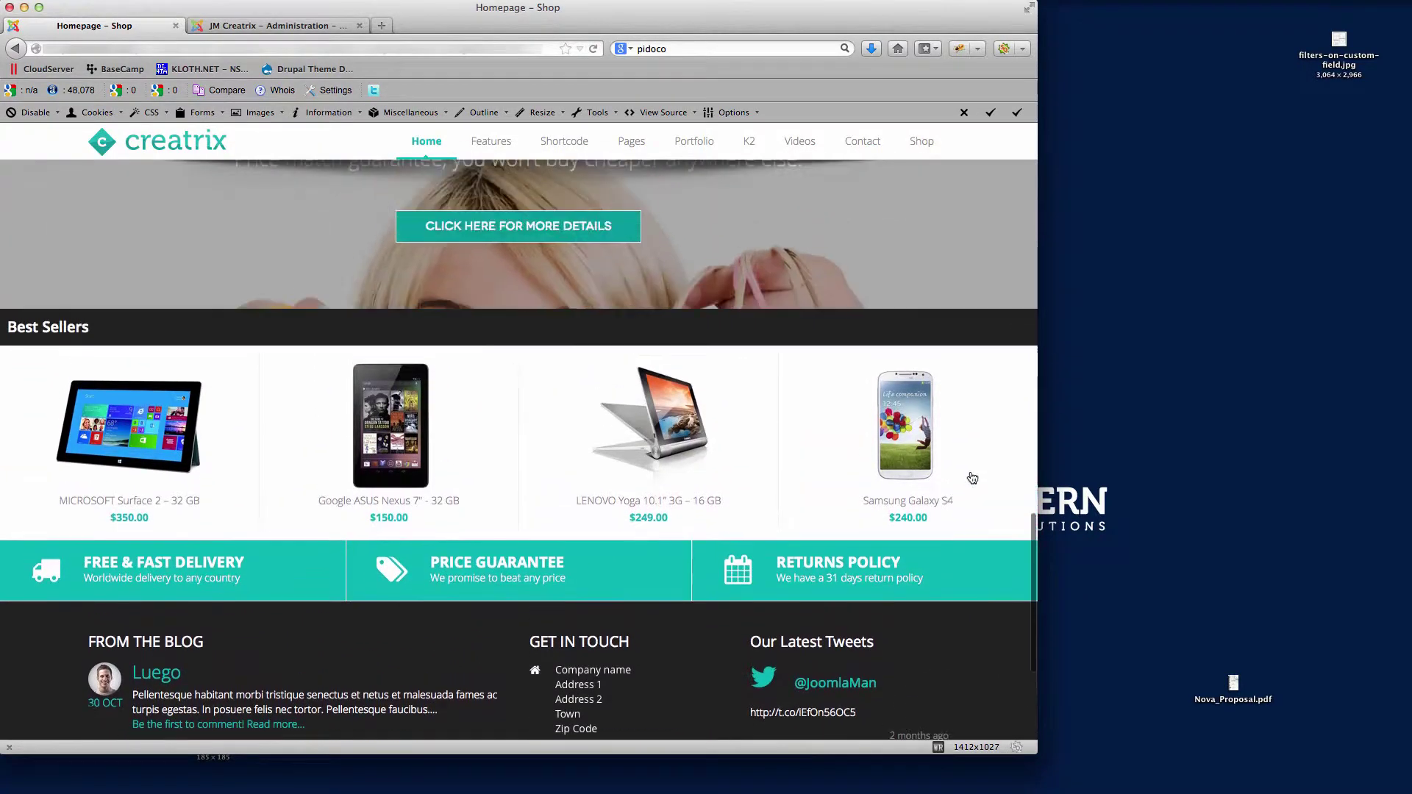
{"action": "scroll", "coordinate": [971, 476], "scroll_direction": "up", "scroll_amount": 5}
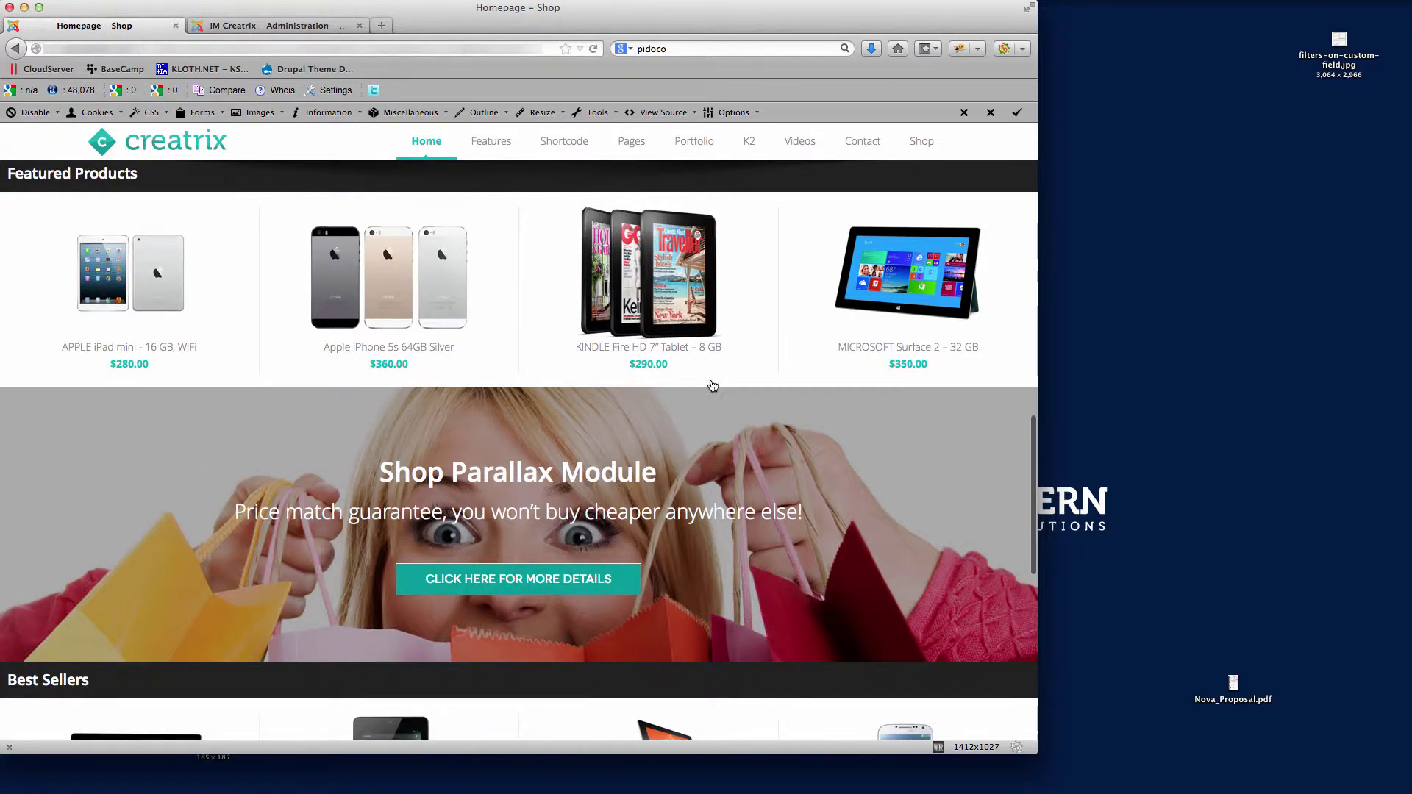
- Open 'Shop Parallax module' from Extensions > Module Manager in the administrator
{"action": "left_click", "coordinate": [305, 26]}
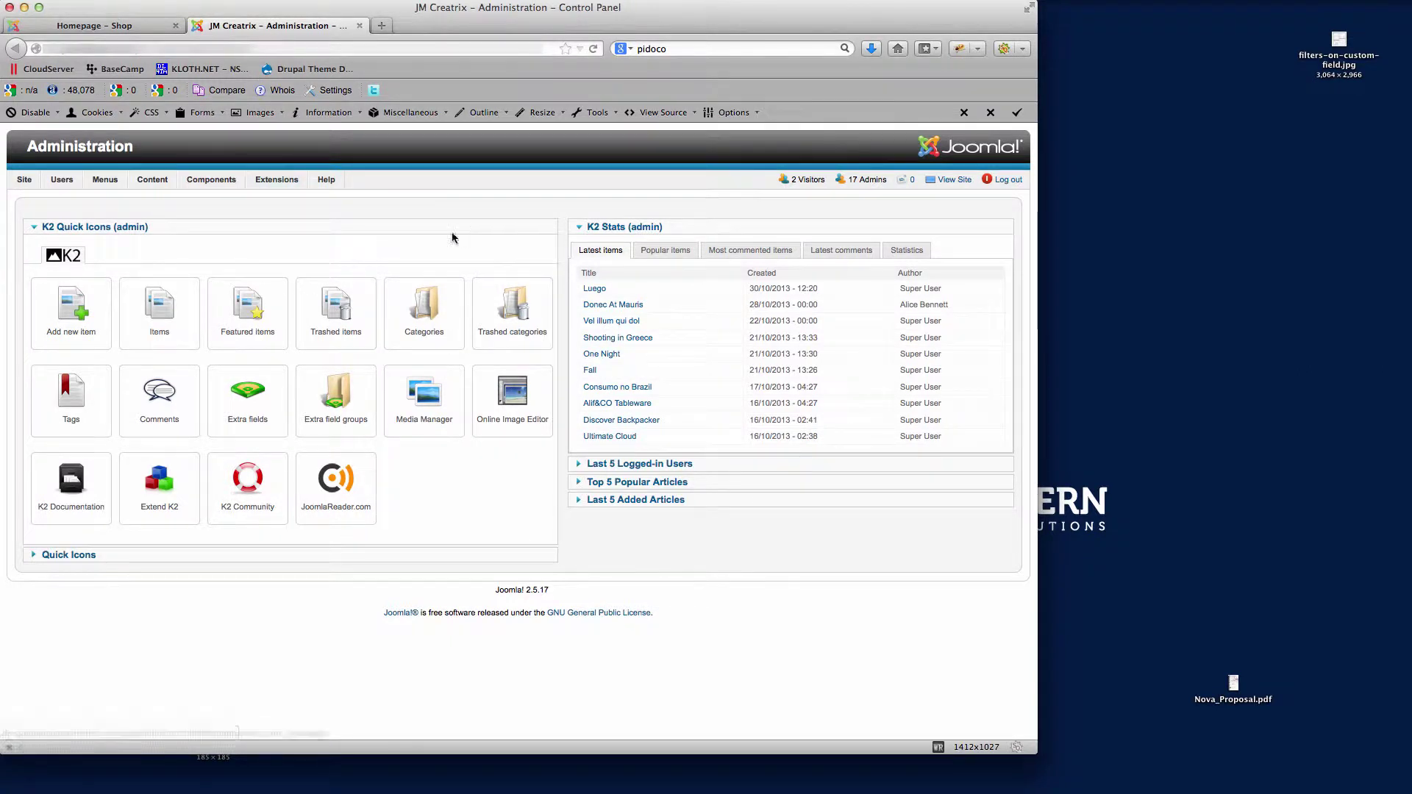
{"action": "mouse_move", "coordinate": [276, 181]}
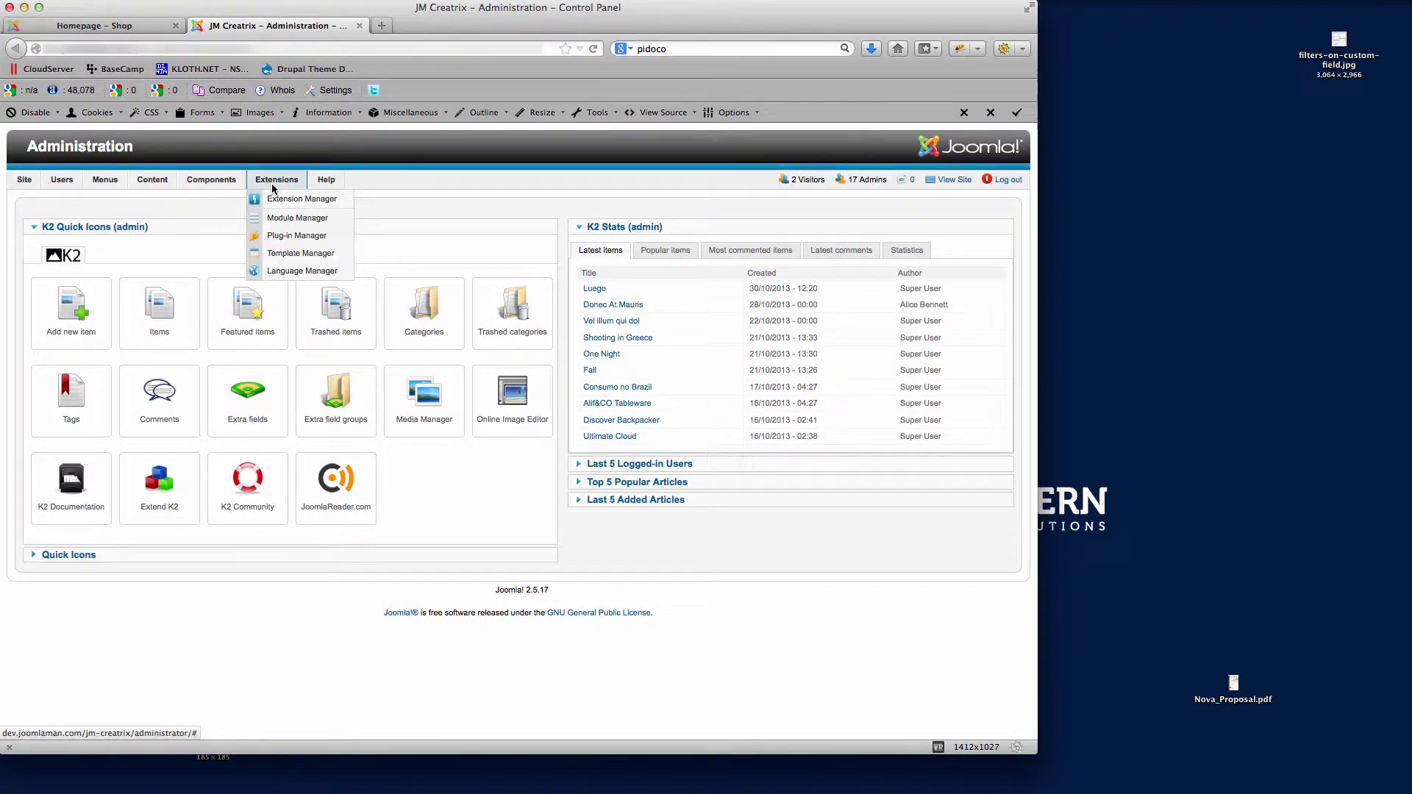
{"action": "left_click", "coordinate": [284, 220]}
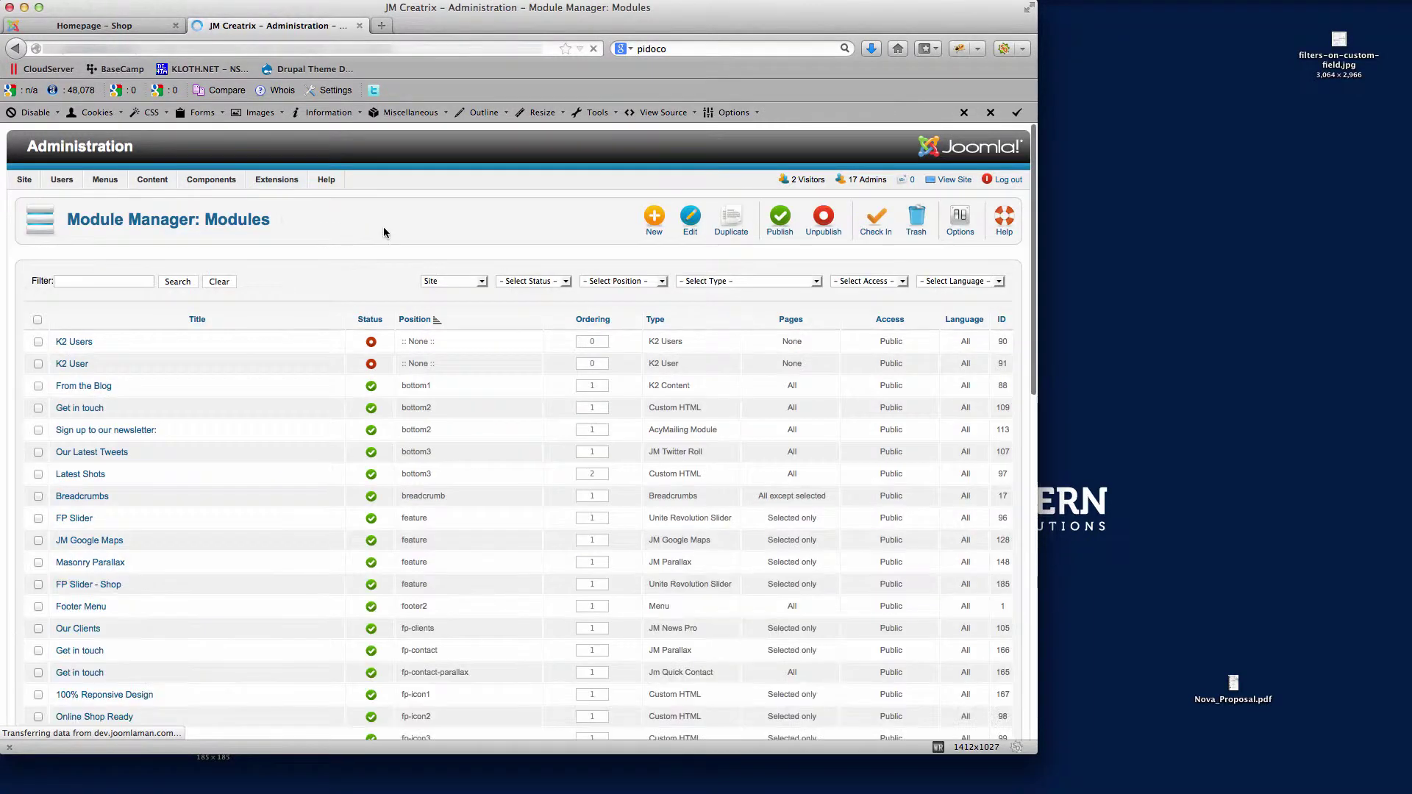
{"action": "scroll", "coordinate": [567, 482], "scroll_direction": "down", "scroll_amount": 20}
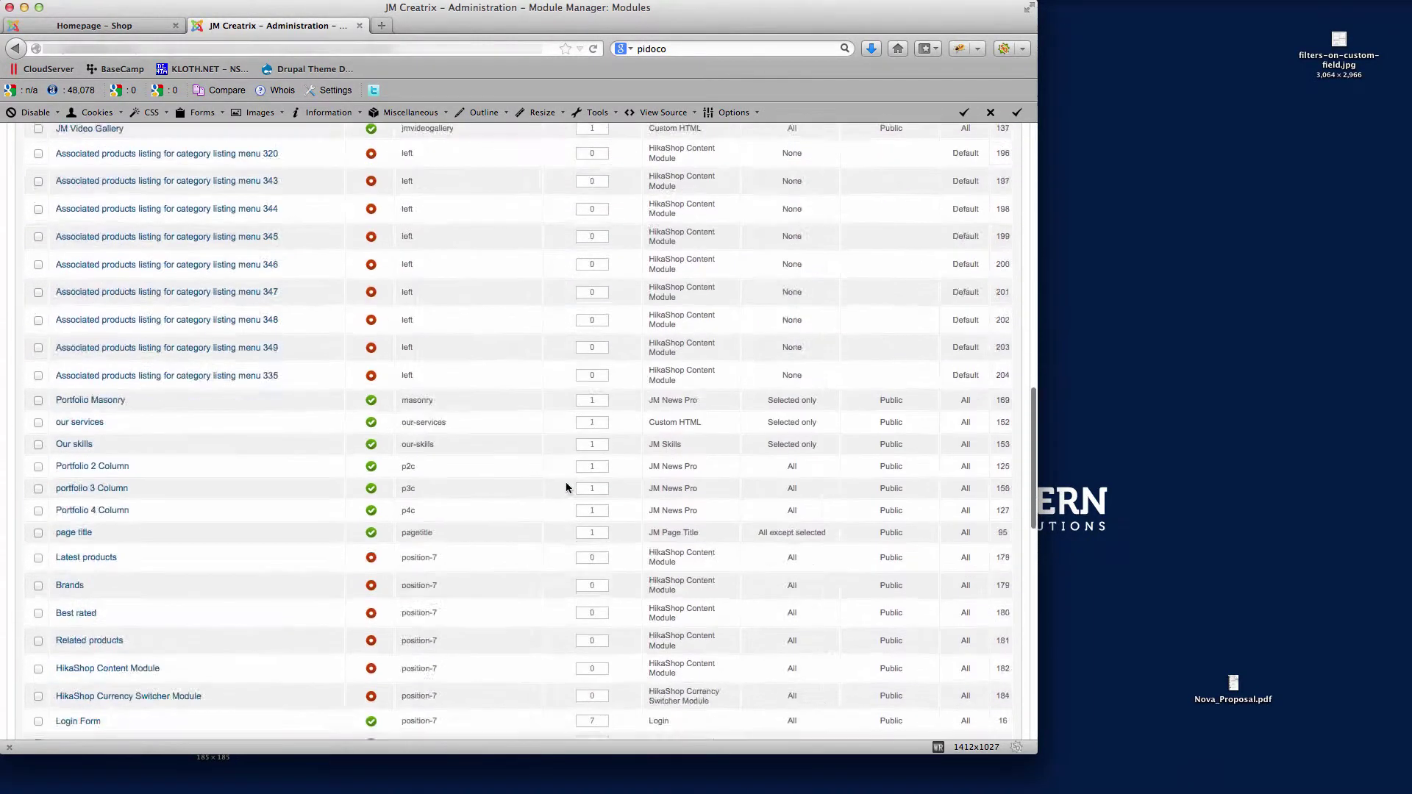
{"action": "scroll", "coordinate": [566, 487], "scroll_direction": "down", "scroll_amount": 2}
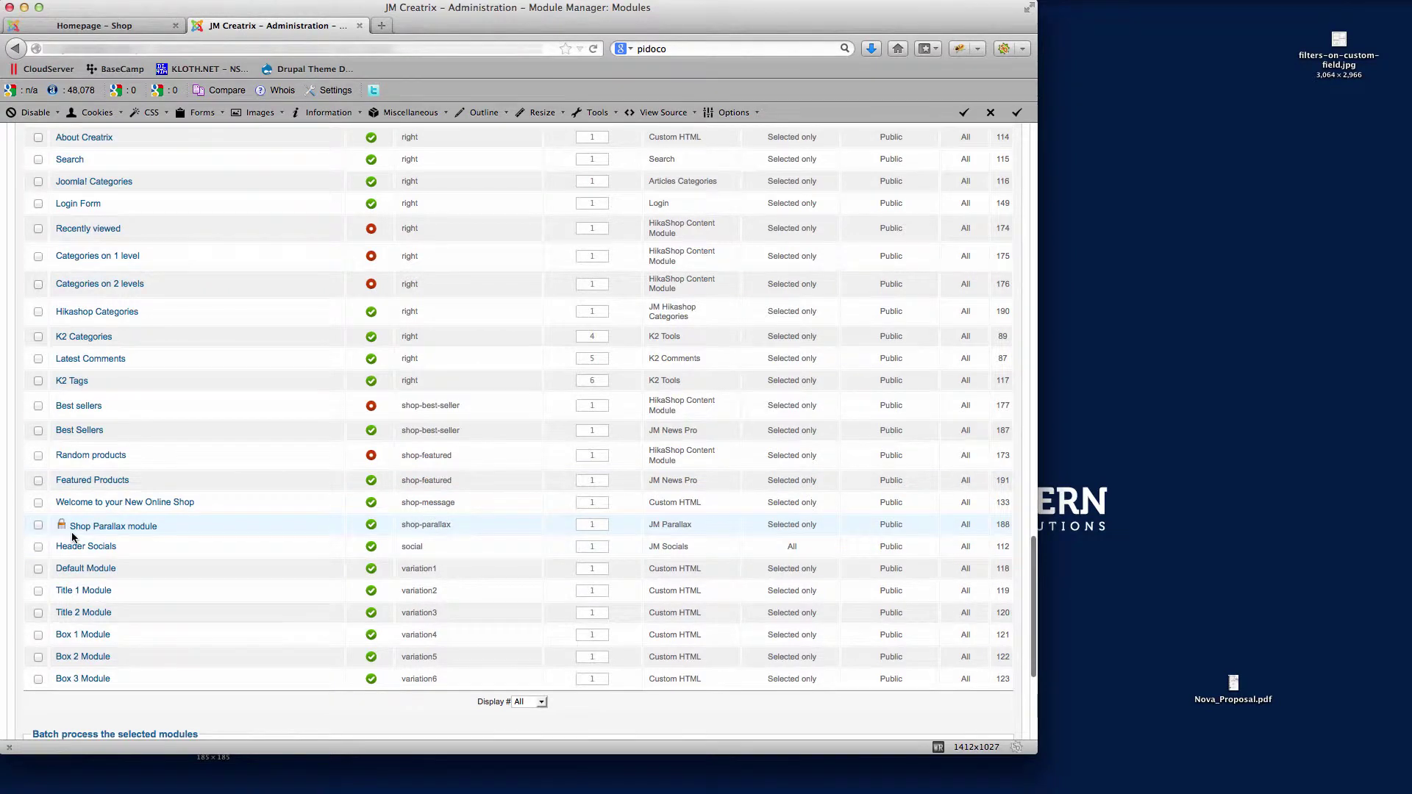
{"action": "left_click", "coordinate": [94, 526]}
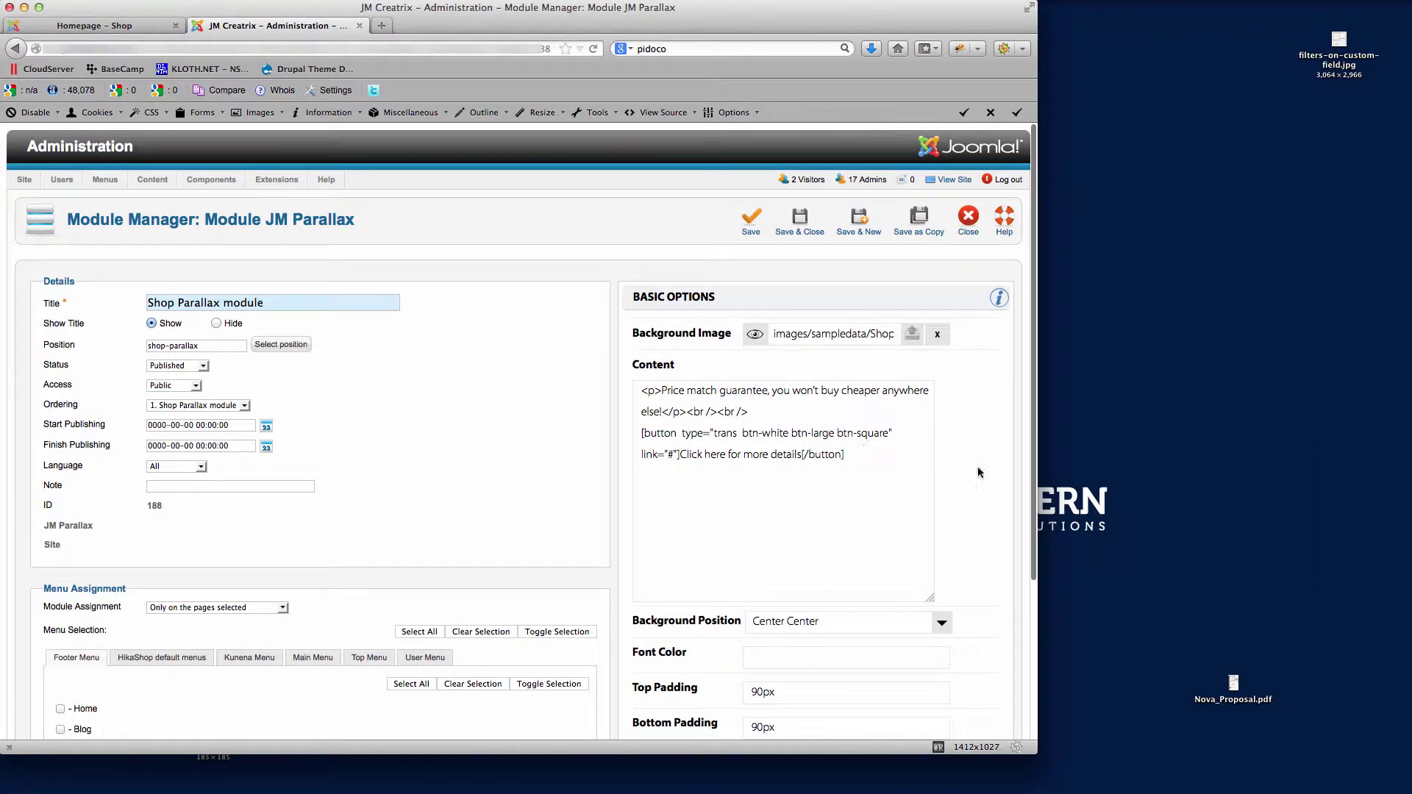
- Expand Advanced Options and check the JM Parallax Module In layout choices
{"action": "scroll", "coordinate": [970, 434], "scroll_direction": "down", "scroll_amount": 5}
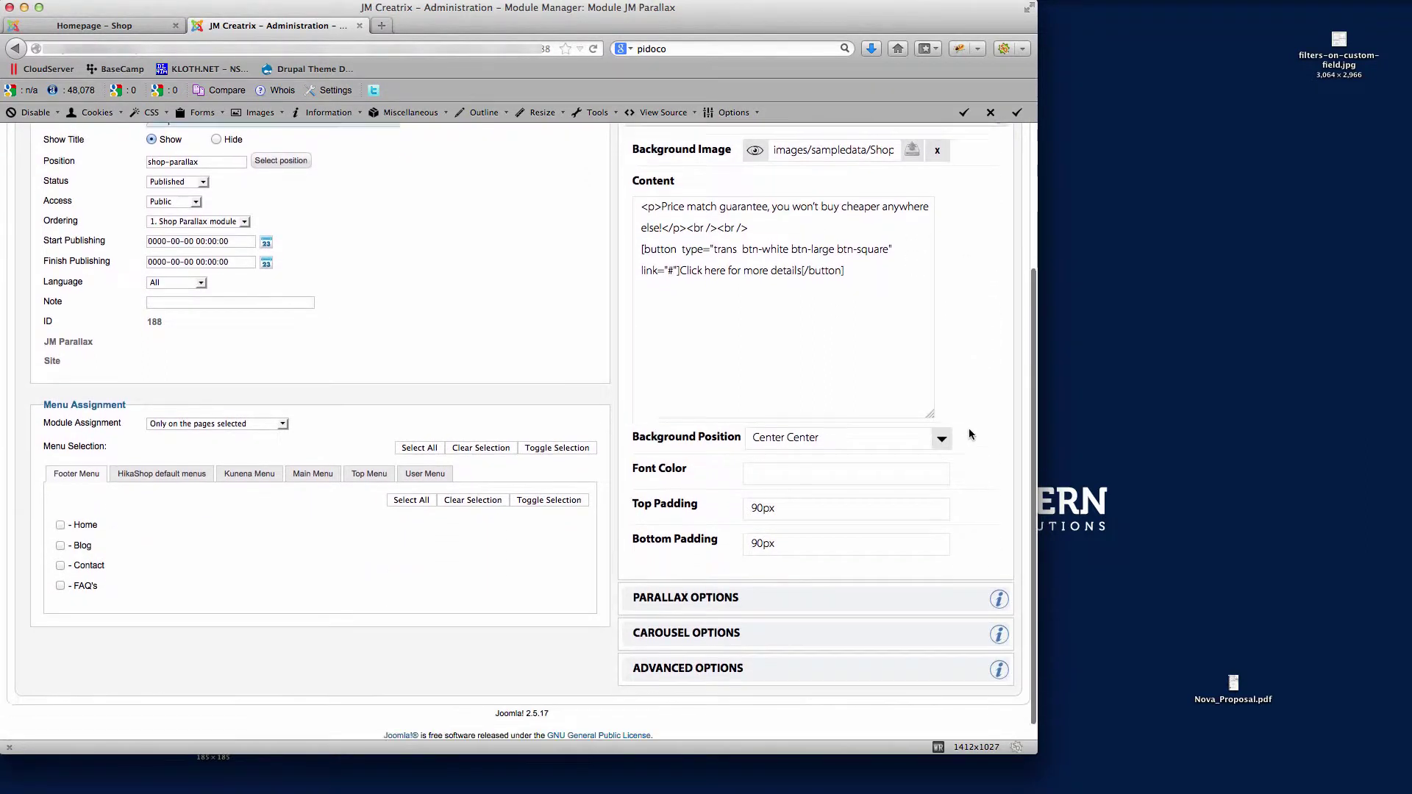
{"action": "left_click", "coordinate": [700, 651]}
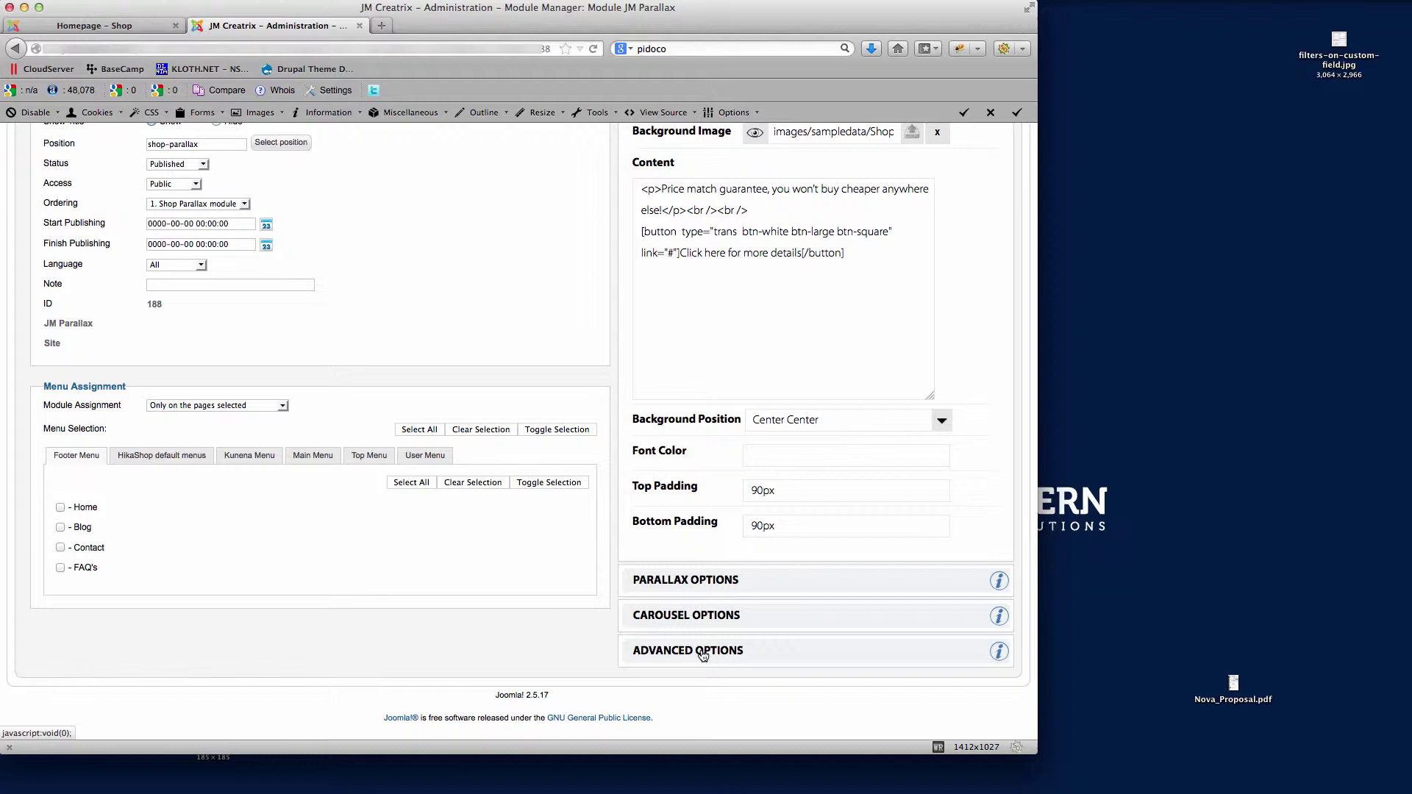
{"action": "scroll", "coordinate": [906, 527], "scroll_direction": "up", "scroll_amount": 1}
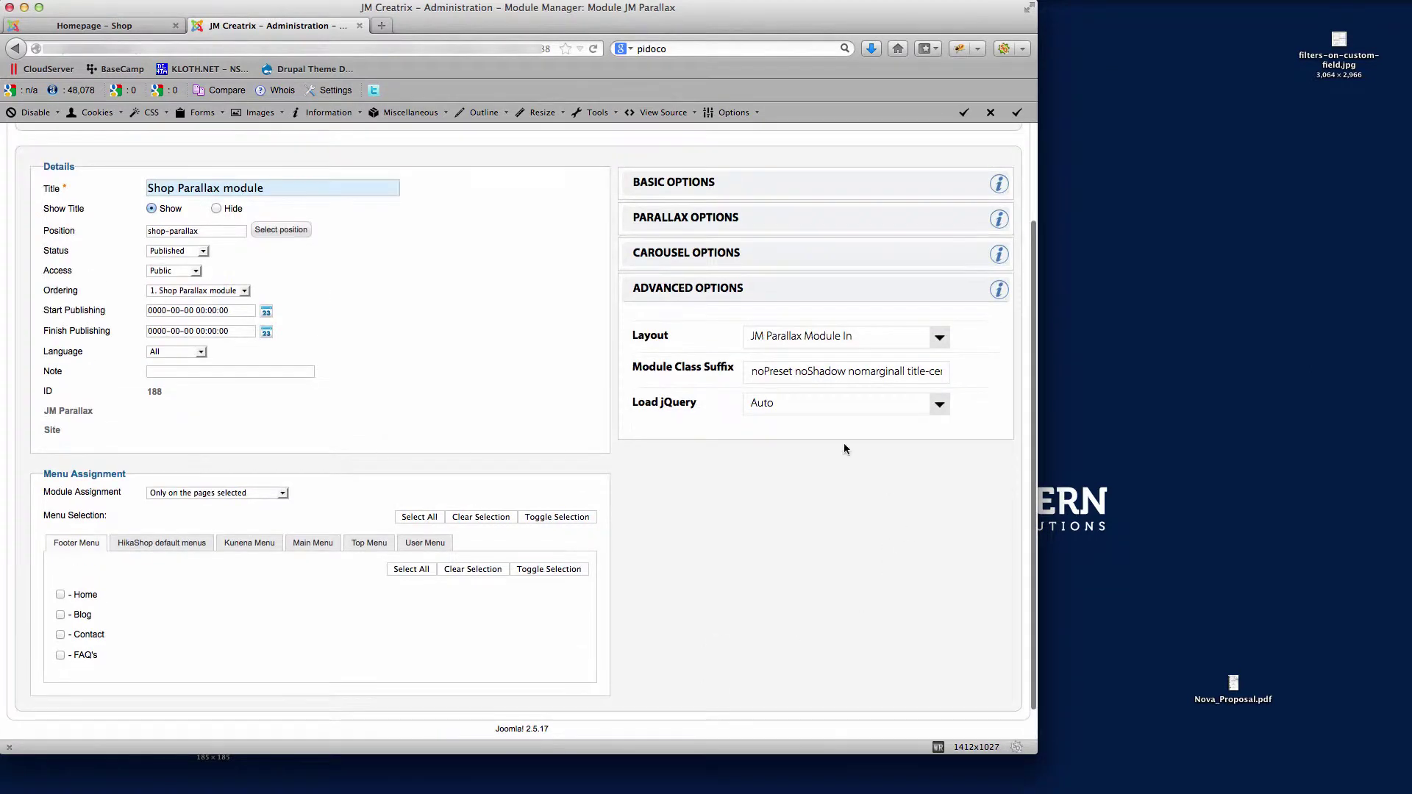
{"action": "left_click_drag", "start_coordinate": [852, 347], "coordinate": [795, 338]}
{"action": "left_click", "coordinate": [785, 337]}
- Inspect the Module Class Suffix classes noPreset, noShadow, nomarginall and title-center
{"action": "left_click", "coordinate": [782, 374]}
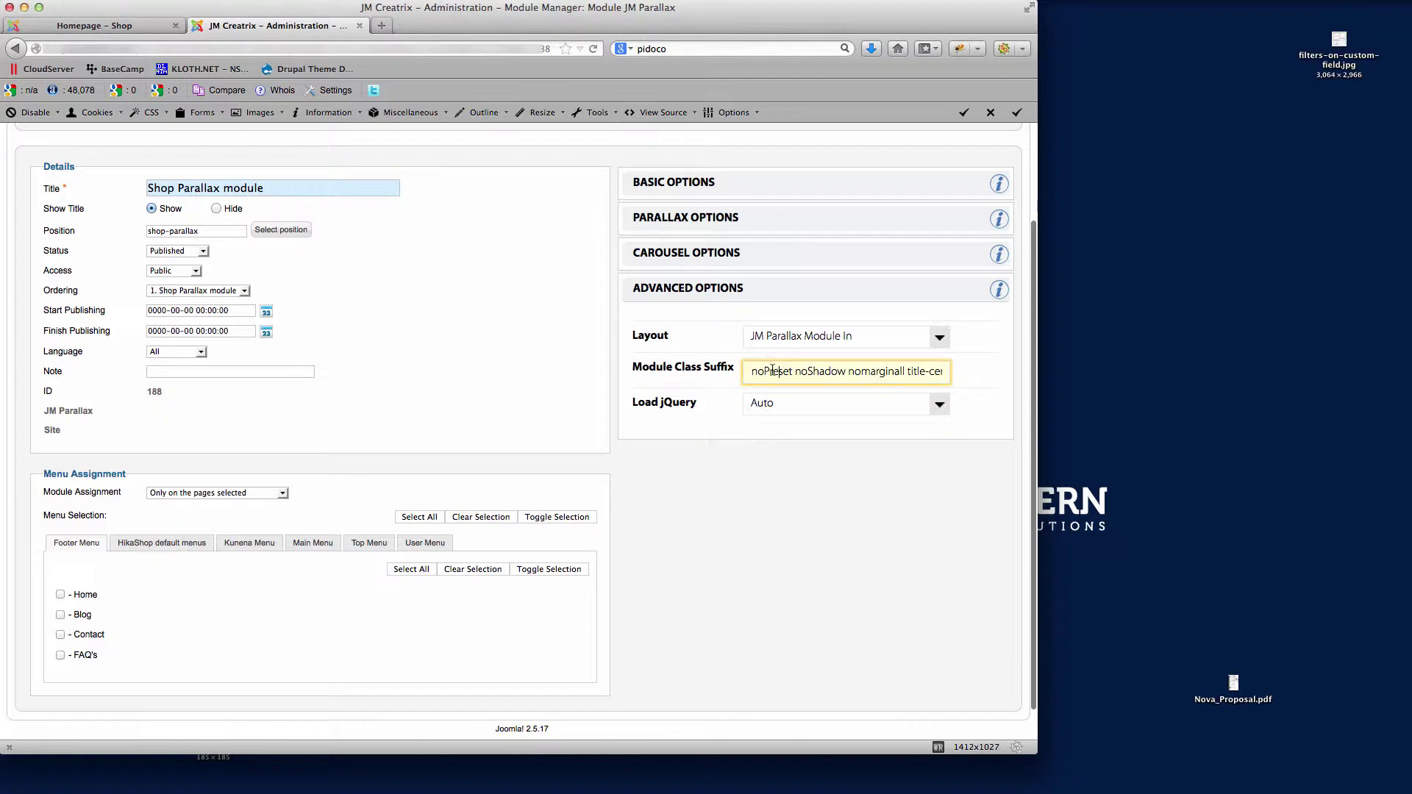
{"action": "left_click_drag", "start_coordinate": [908, 373], "coordinate": [945, 373]}
{"action": "left_click", "coordinate": [839, 377]}
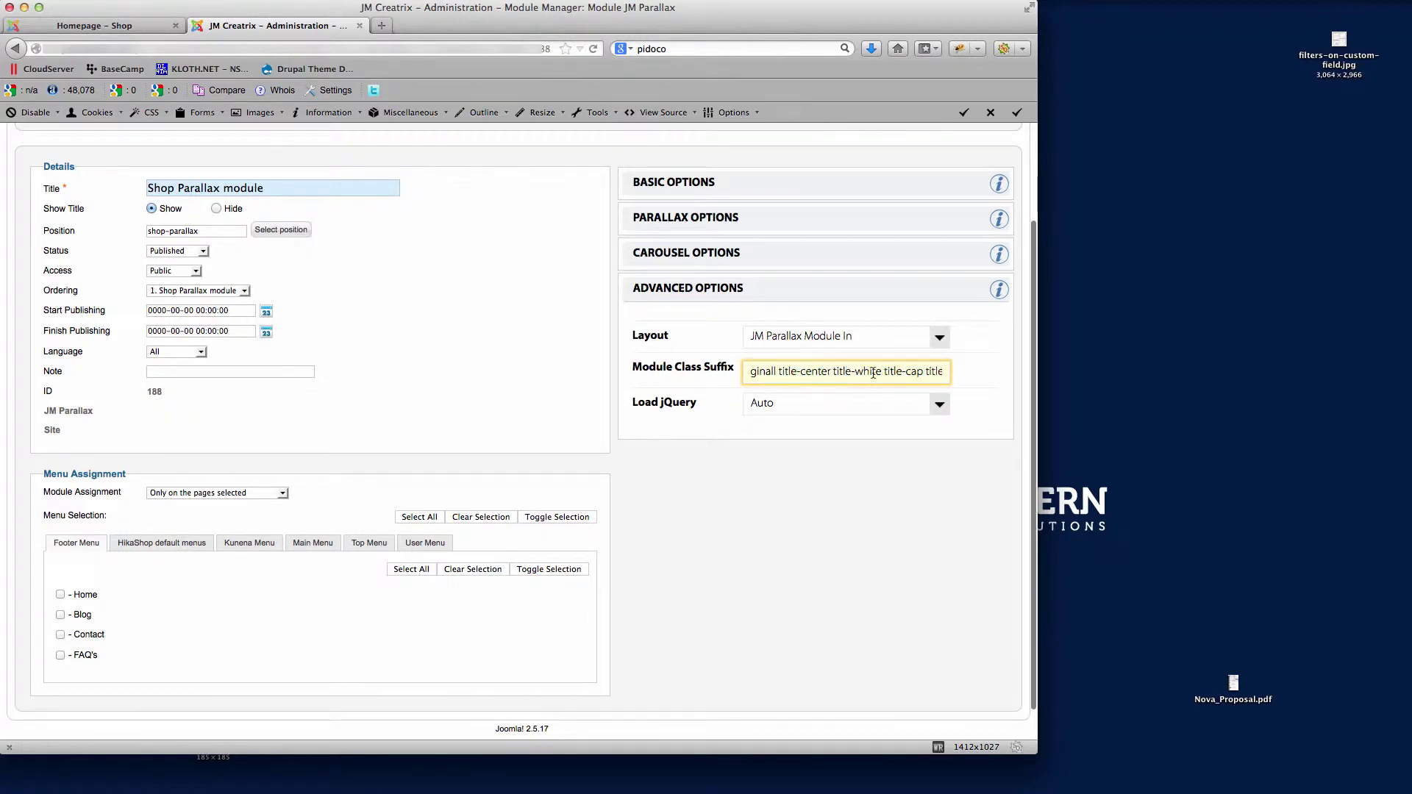
{"action": "left_click_drag", "start_coordinate": [885, 373], "coordinate": [757, 373]}
{"action": "type", "text": "tle-large text-center text-white text-large"}
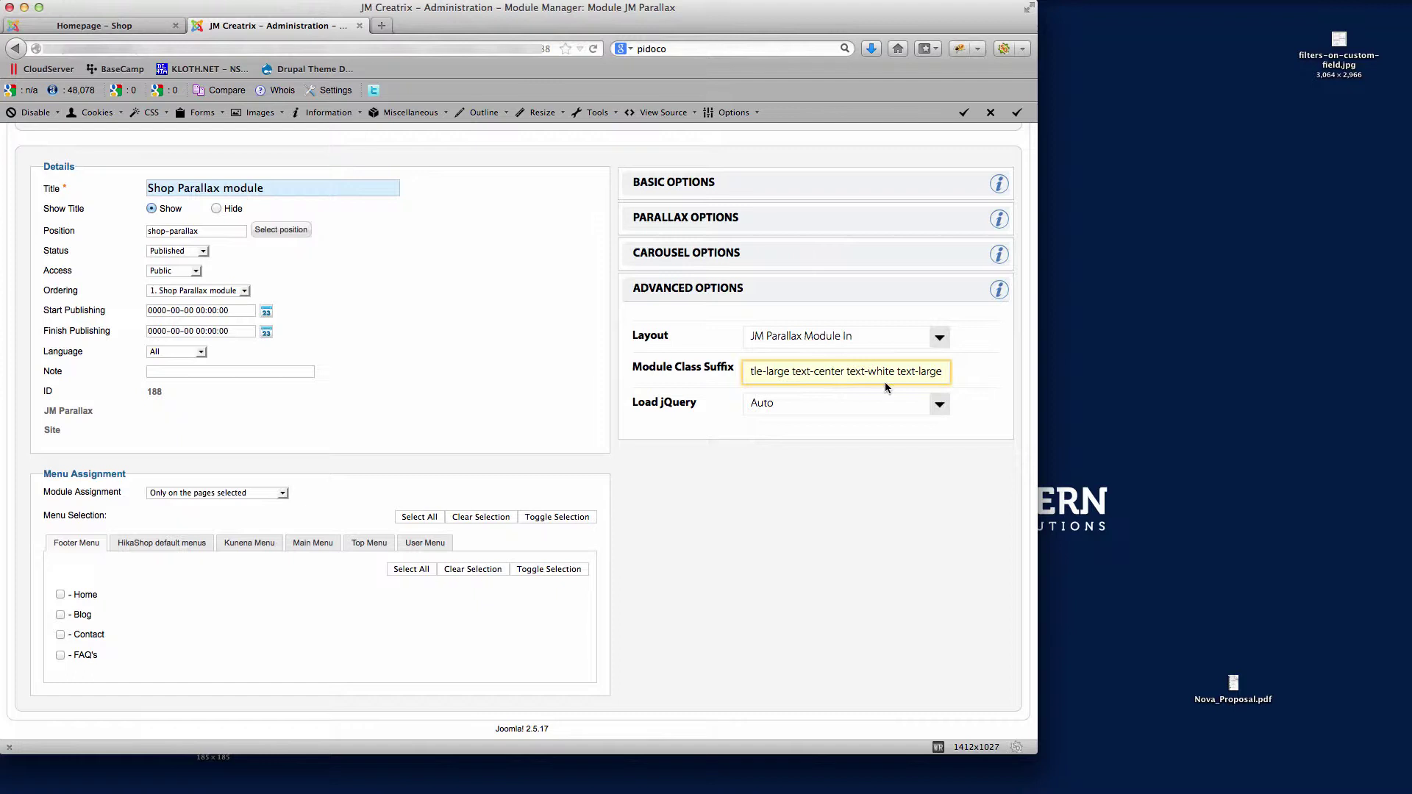
{"action": "left_click_drag", "start_coordinate": [917, 375], "coordinate": [741, 377]}
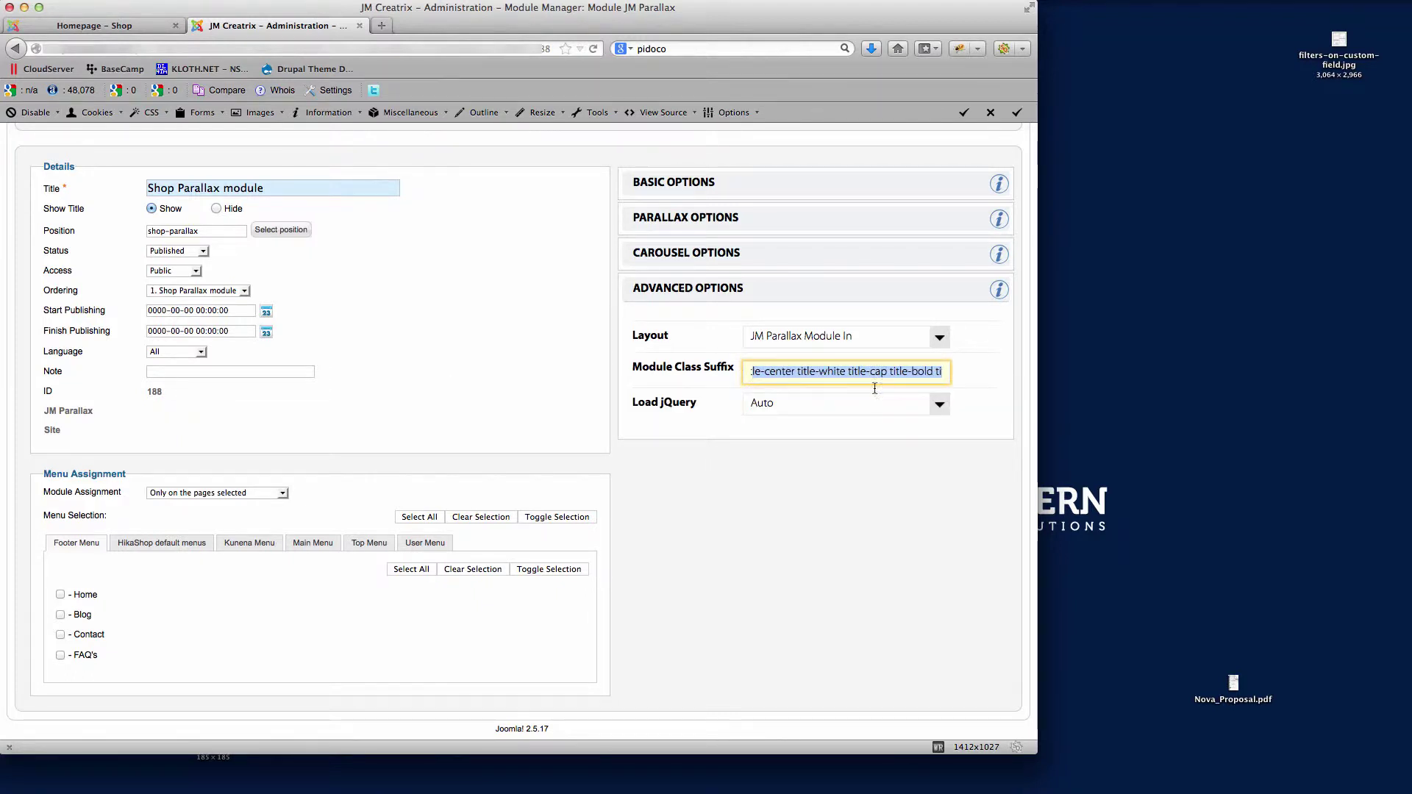
{"action": "left_click_drag", "start_coordinate": [892, 372], "coordinate": [767, 372]}
{"action": "left_click", "coordinate": [840, 372]}
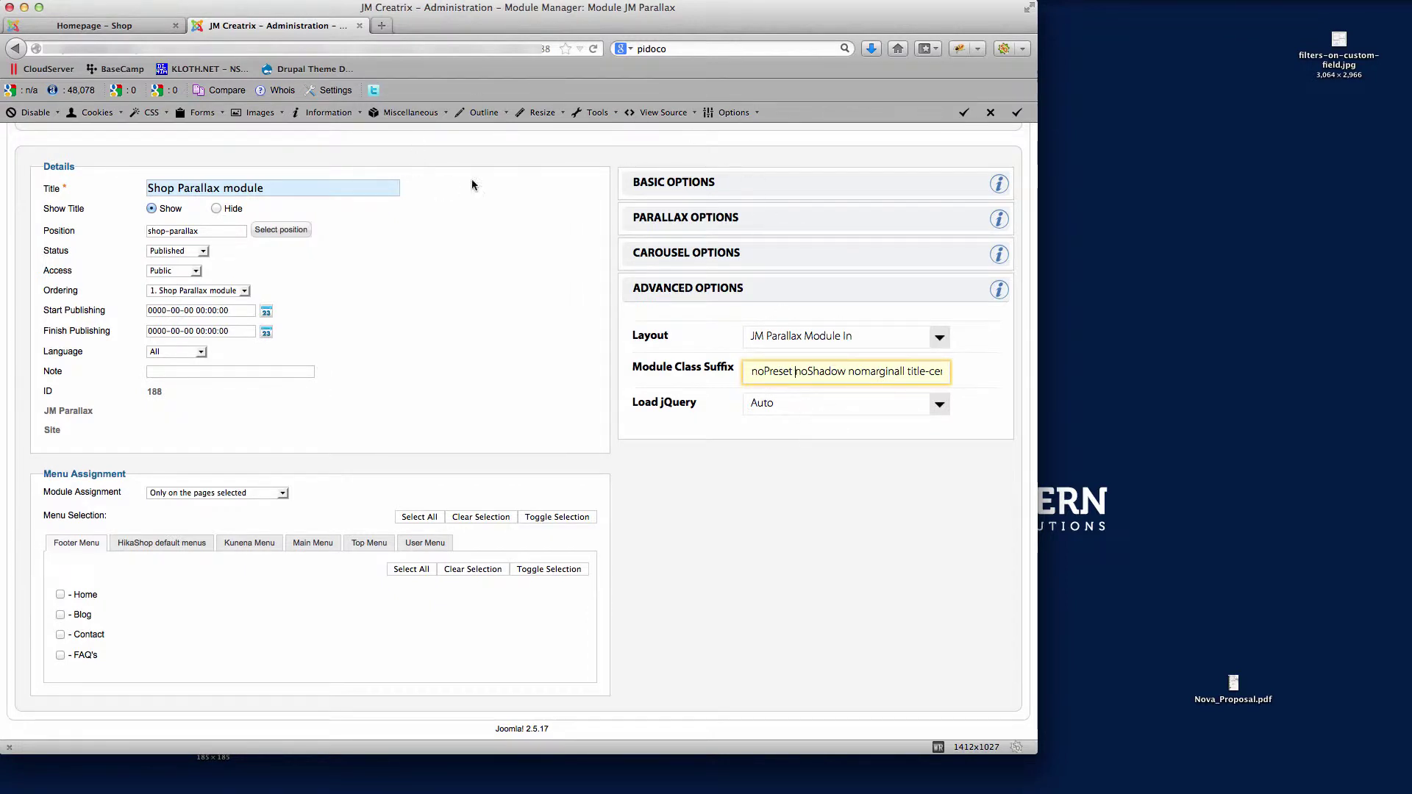
- Review the Shop Parallax banner's heading and subtitle on the storefront
{"action": "left_click", "coordinate": [129, 29]}
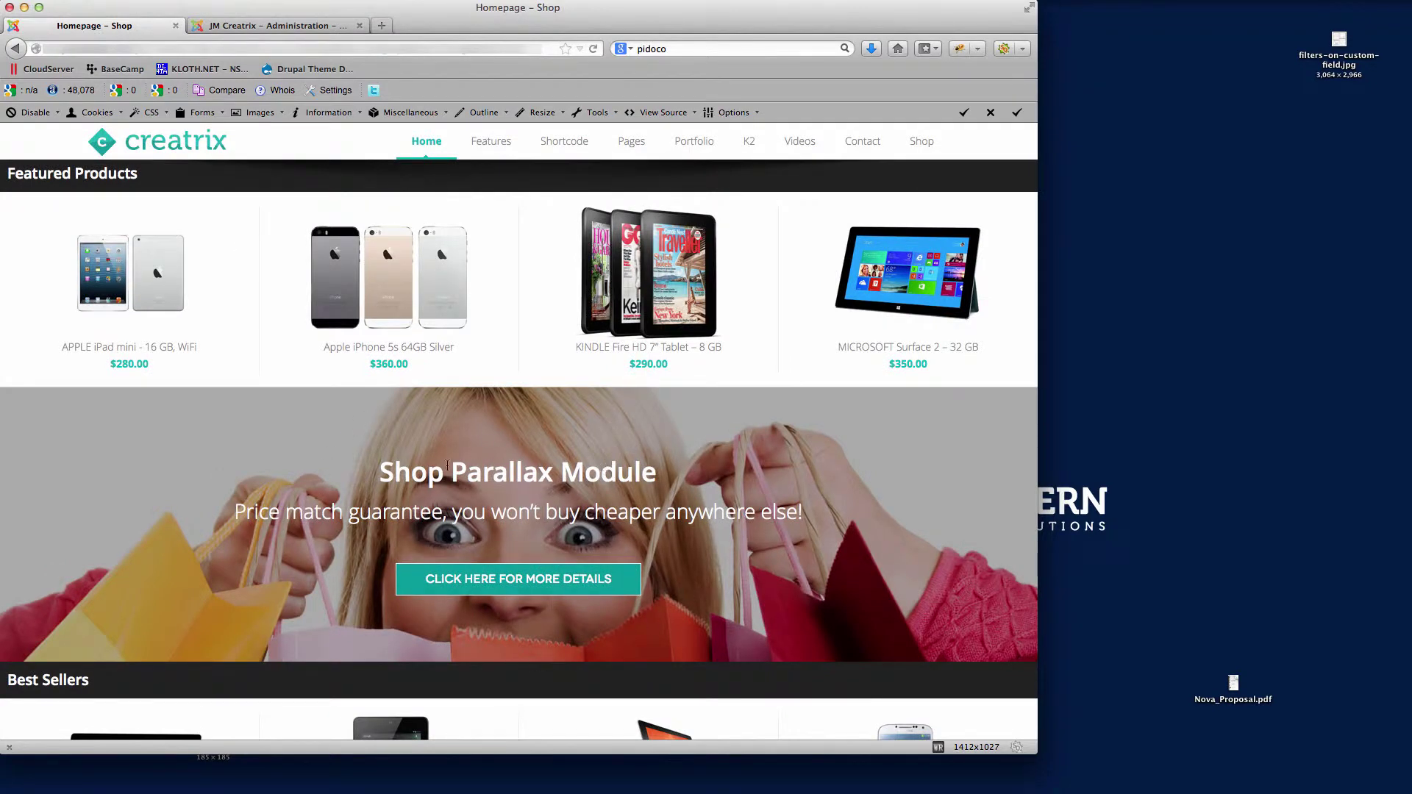
{"action": "scroll", "coordinate": [409, 512], "scroll_direction": "down", "scroll_amount": 3}
{"action": "scroll", "coordinate": [403, 437], "scroll_direction": "up", "scroll_amount": 2}
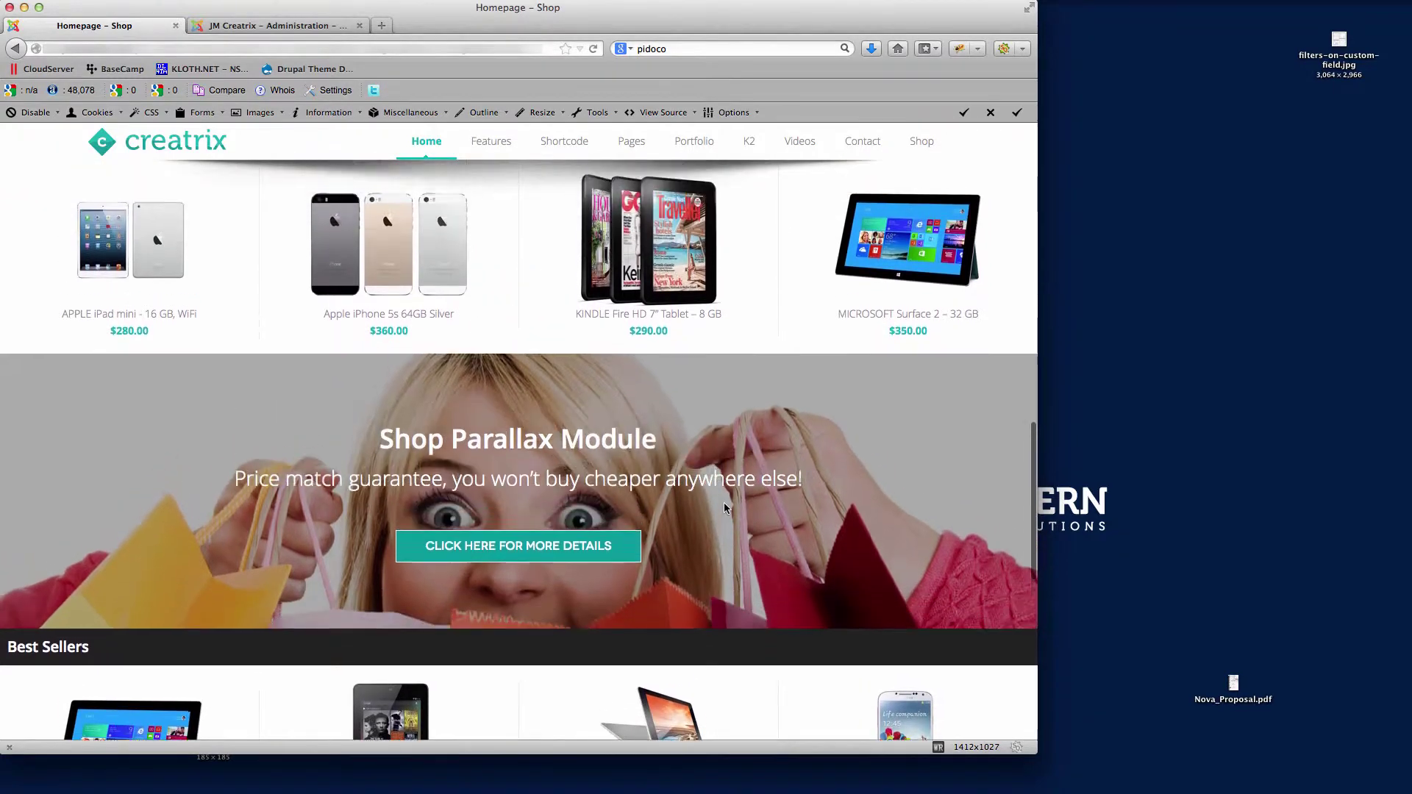
{"action": "left_click_drag", "start_coordinate": [378, 439], "coordinate": [800, 477]}
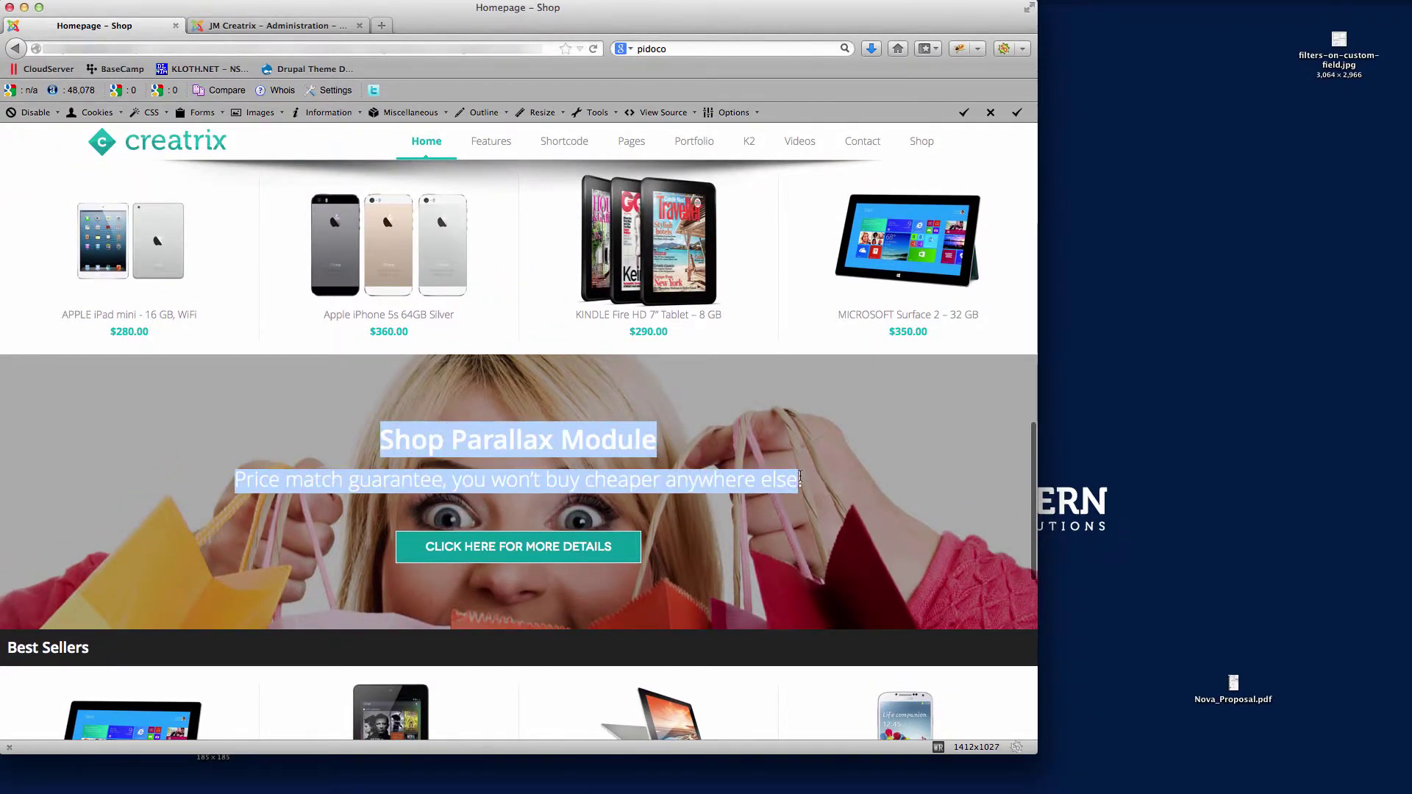
{"action": "left_click", "coordinate": [803, 524]}
- Delete noShadow from the Module Class Suffix and save the module
{"action": "left_click", "coordinate": [235, 26]}
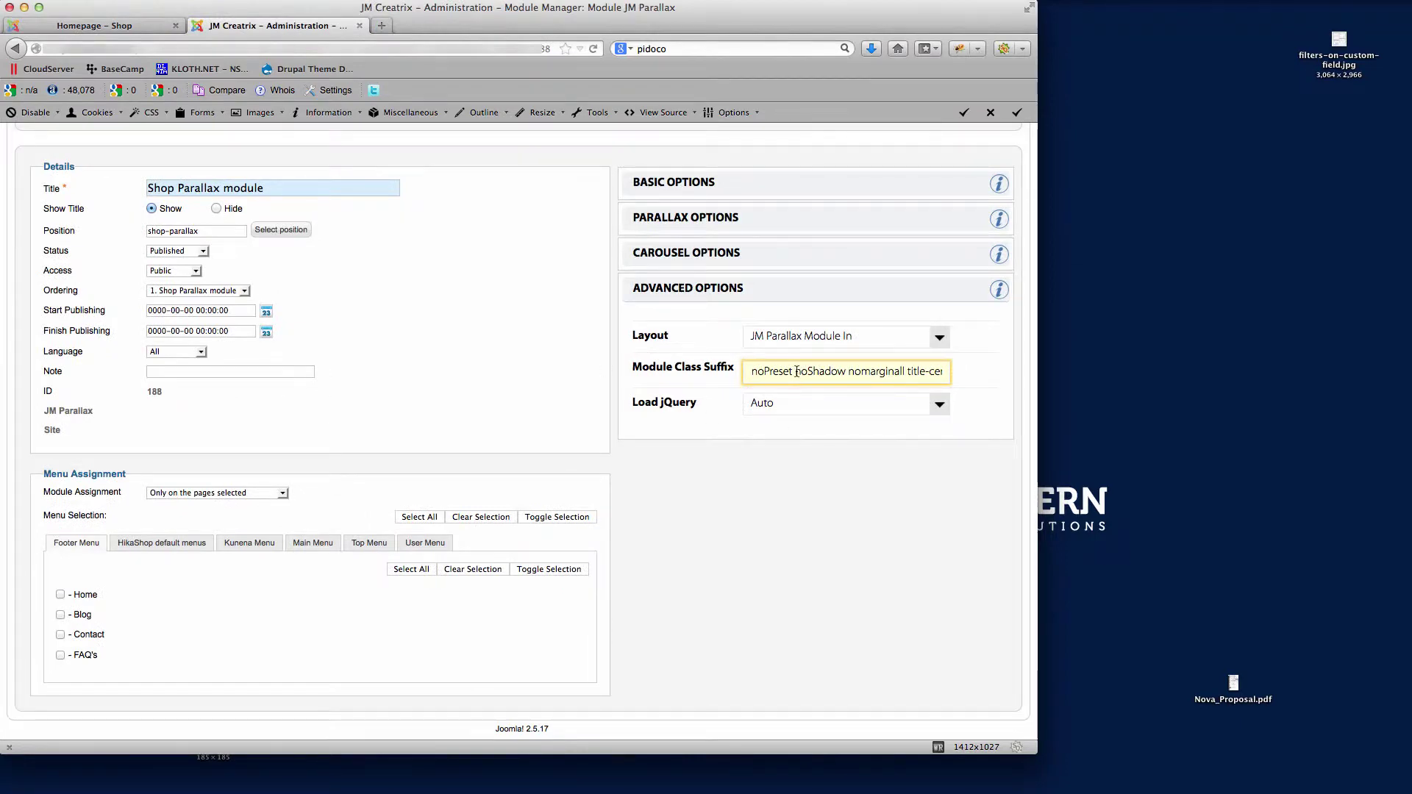
{"action": "left_click_drag", "start_coordinate": [795, 371], "coordinate": [843, 370]}
{"action": "key", "text": "BackSpace"}
{"action": "key", "text": "BackSpace"}
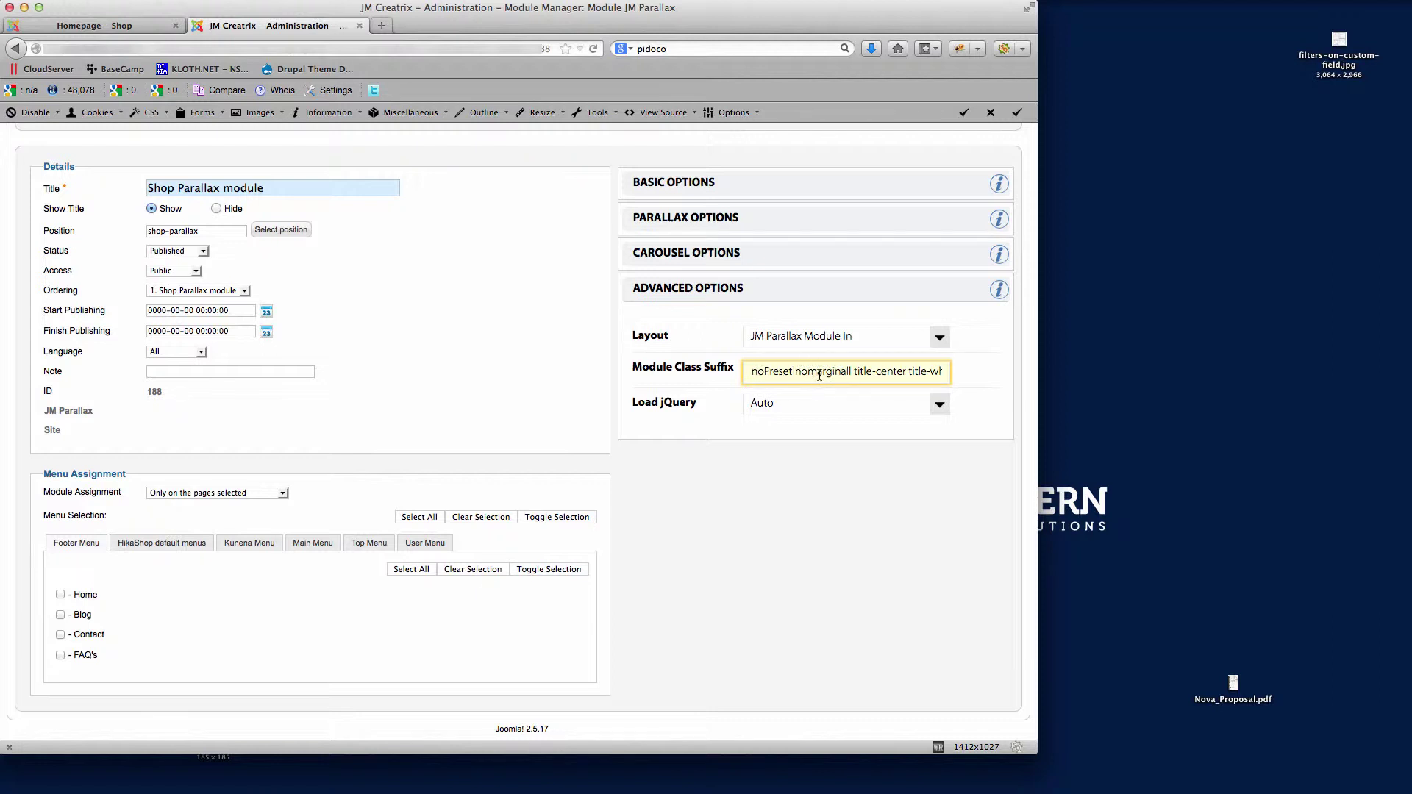
{"action": "scroll", "coordinate": [798, 548], "scroll_direction": "up", "scroll_amount": 3}
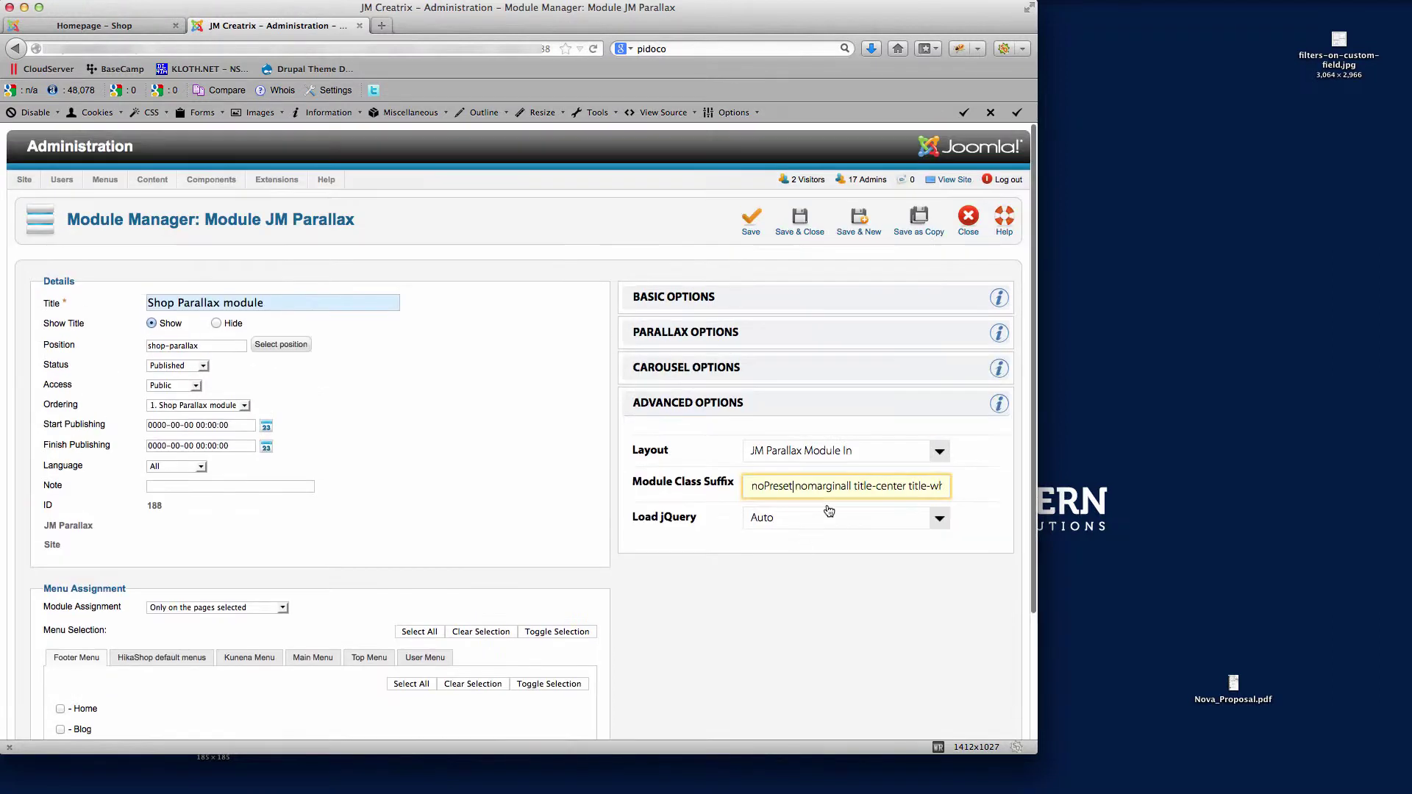
{"action": "left_click", "coordinate": [748, 223]}
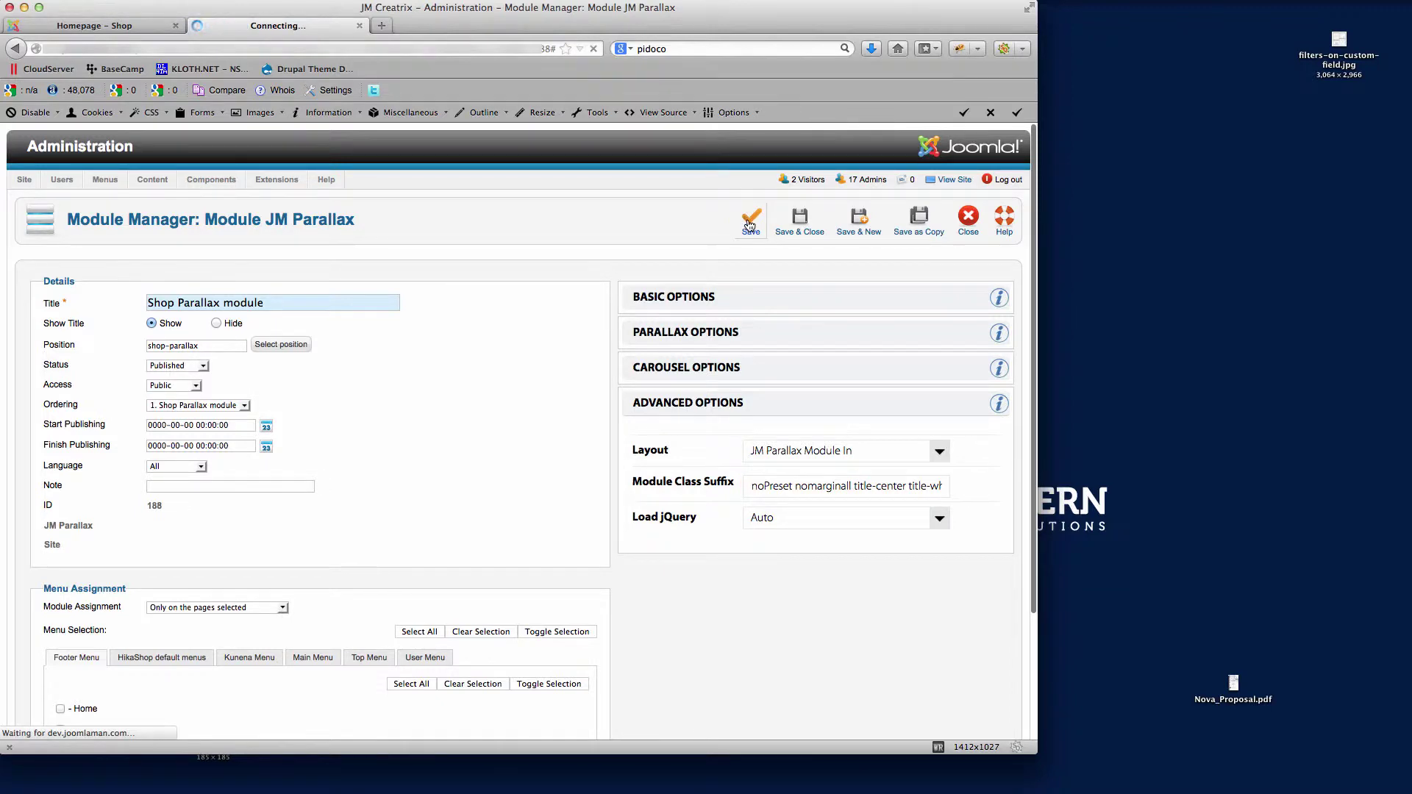
{"action": "left_click", "coordinate": [129, 28]}
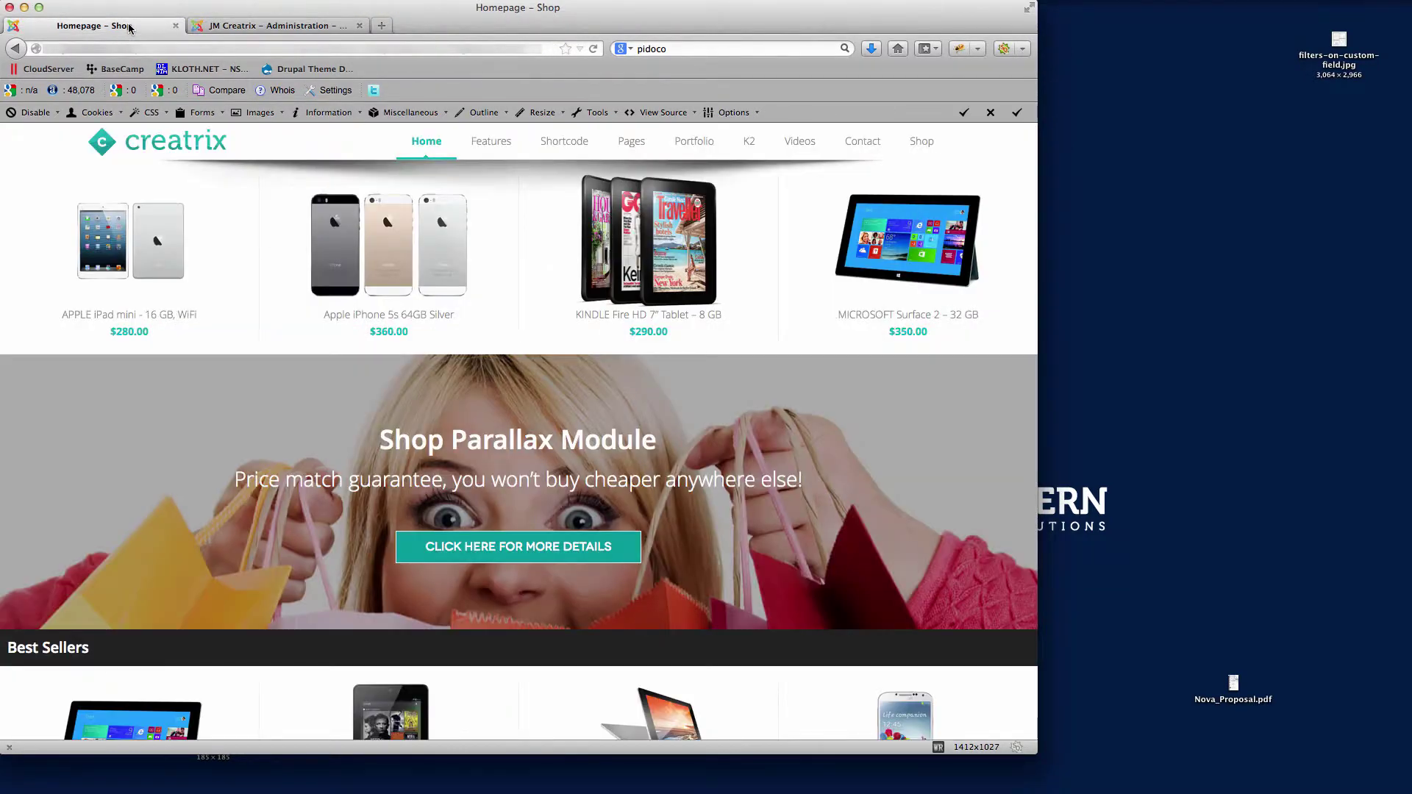
- Reload the storefront and inspect the banner without the noShadow class
{"action": "left_click", "coordinate": [594, 49]}
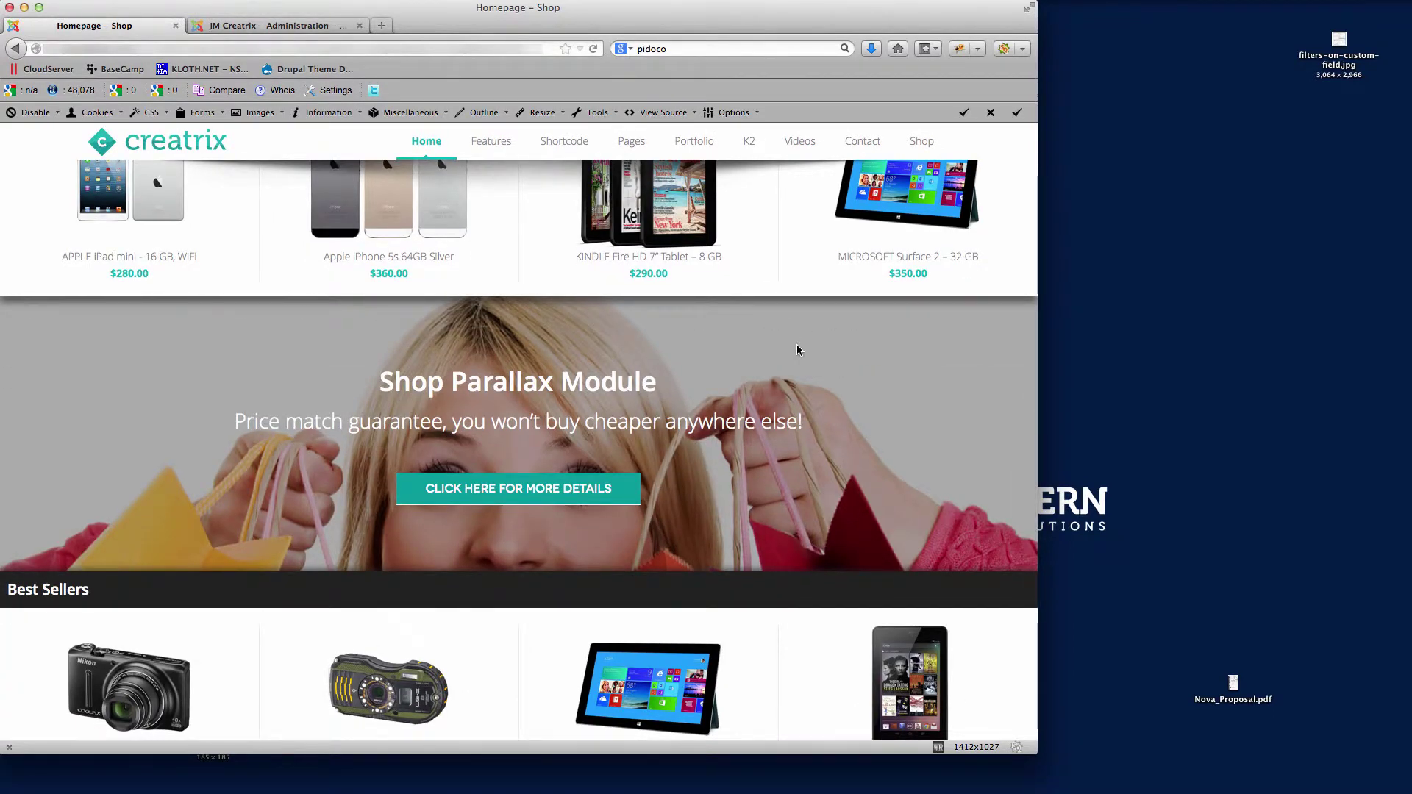
{"action": "scroll", "coordinate": [798, 350], "scroll_direction": "down", "scroll_amount": 5}
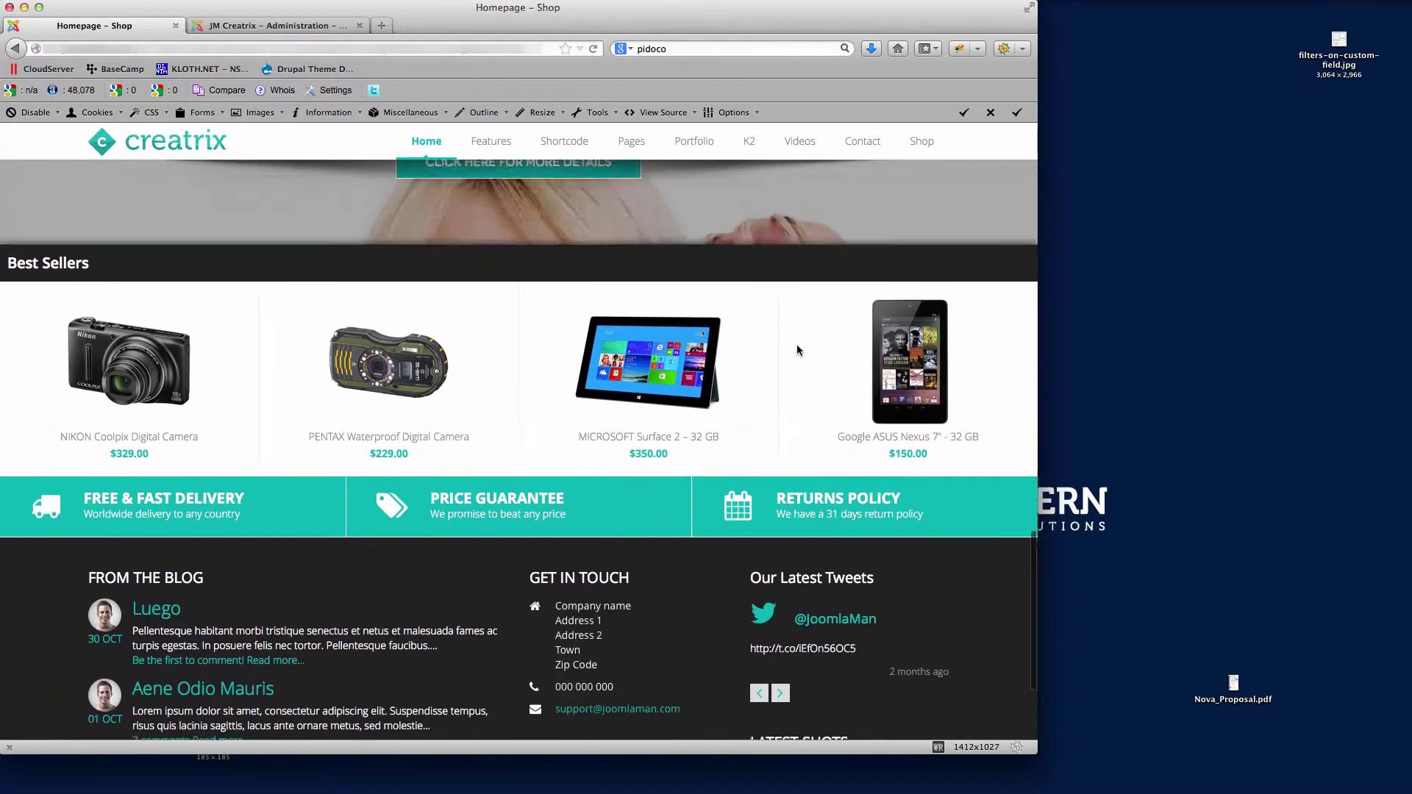
{"action": "scroll", "coordinate": [798, 350], "scroll_direction": "up", "scroll_amount": 7}
{"action": "scroll", "coordinate": [796, 344], "scroll_direction": "down", "scroll_amount": 3}
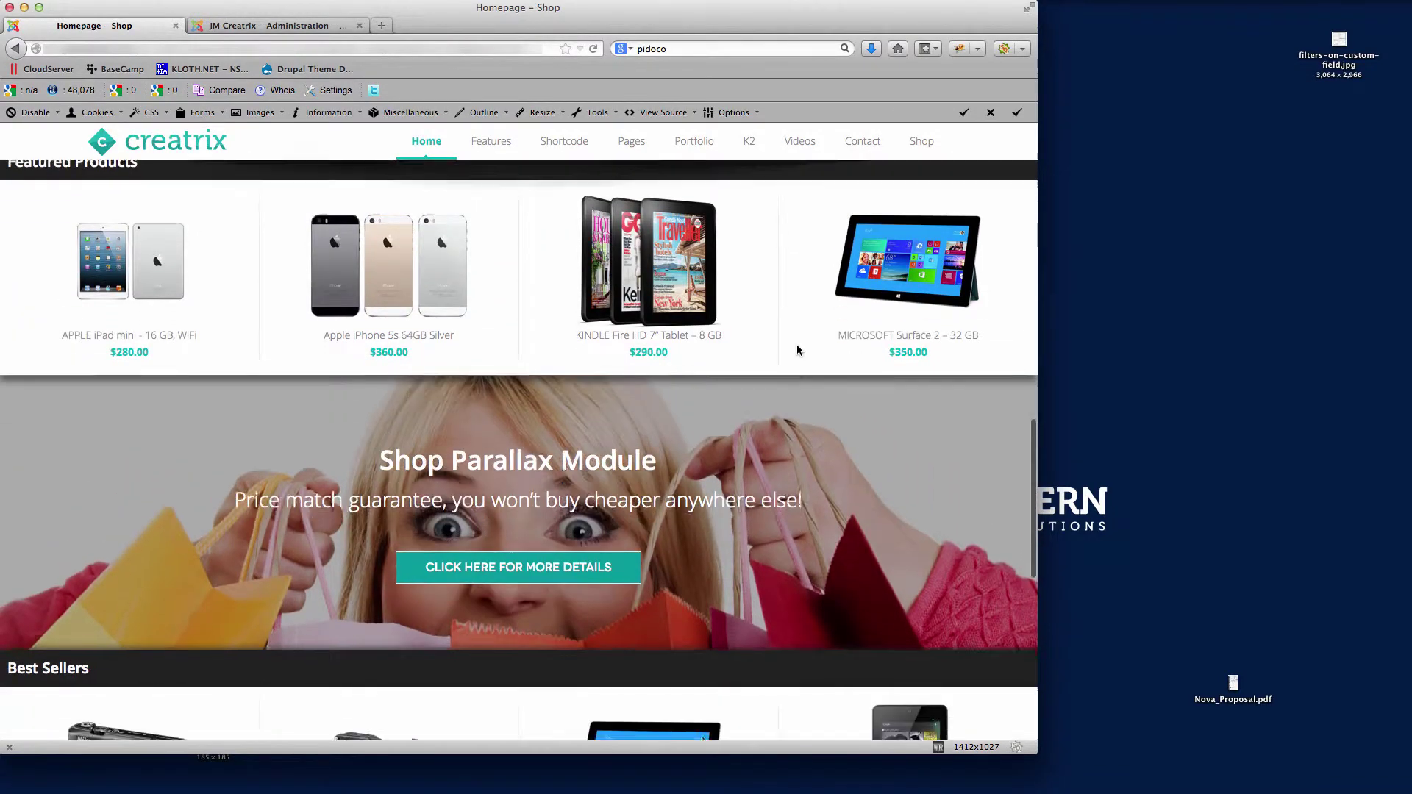
- Type noShadow back after noPreset in the Module Class Suffix, then save and close
{"action": "left_click", "coordinate": [275, 27]}
{"action": "scroll", "coordinate": [974, 497], "scroll_direction": "down", "scroll_amount": 4}
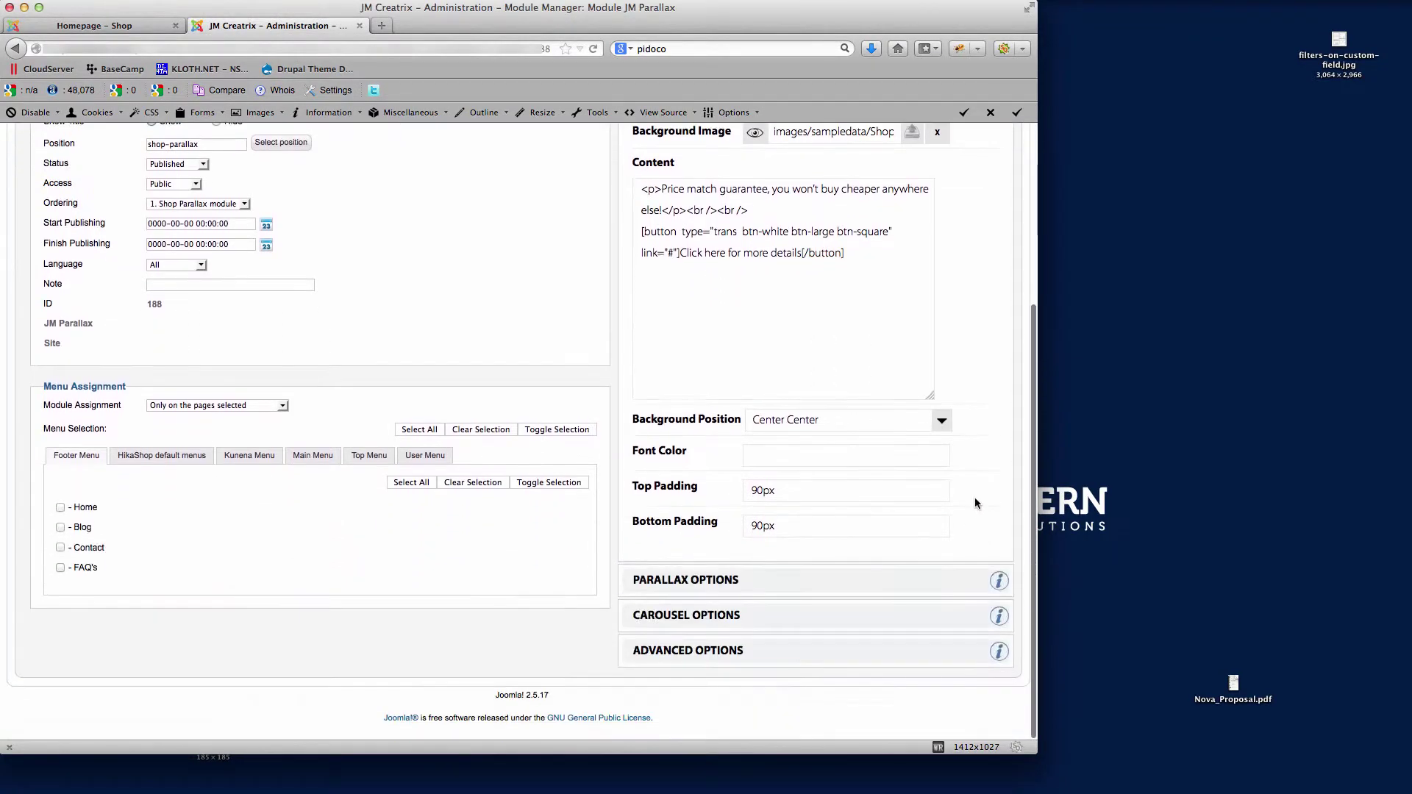
{"action": "left_click", "coordinate": [705, 651]}
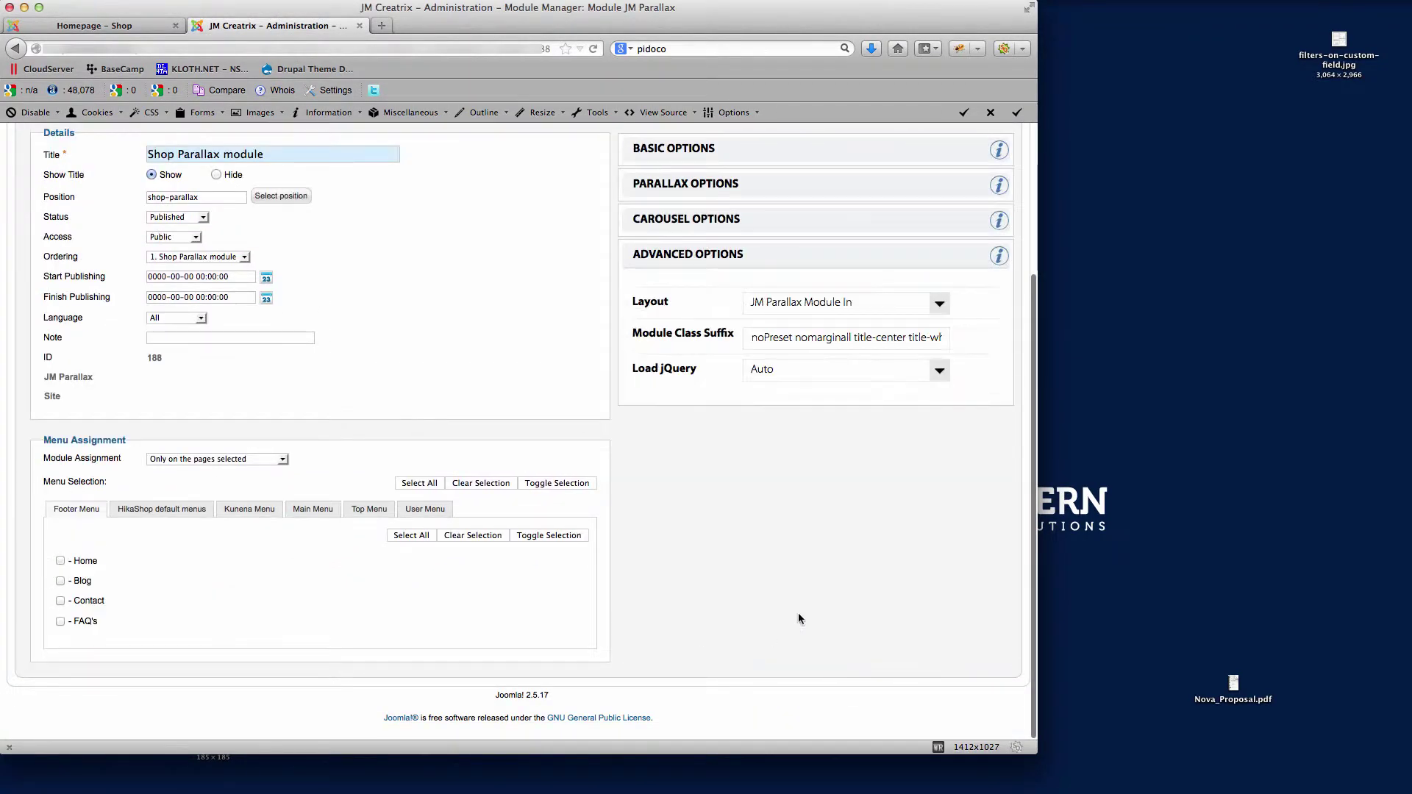
{"action": "left_click", "coordinate": [793, 342]}
{"action": "type", "text": "noShadow"}
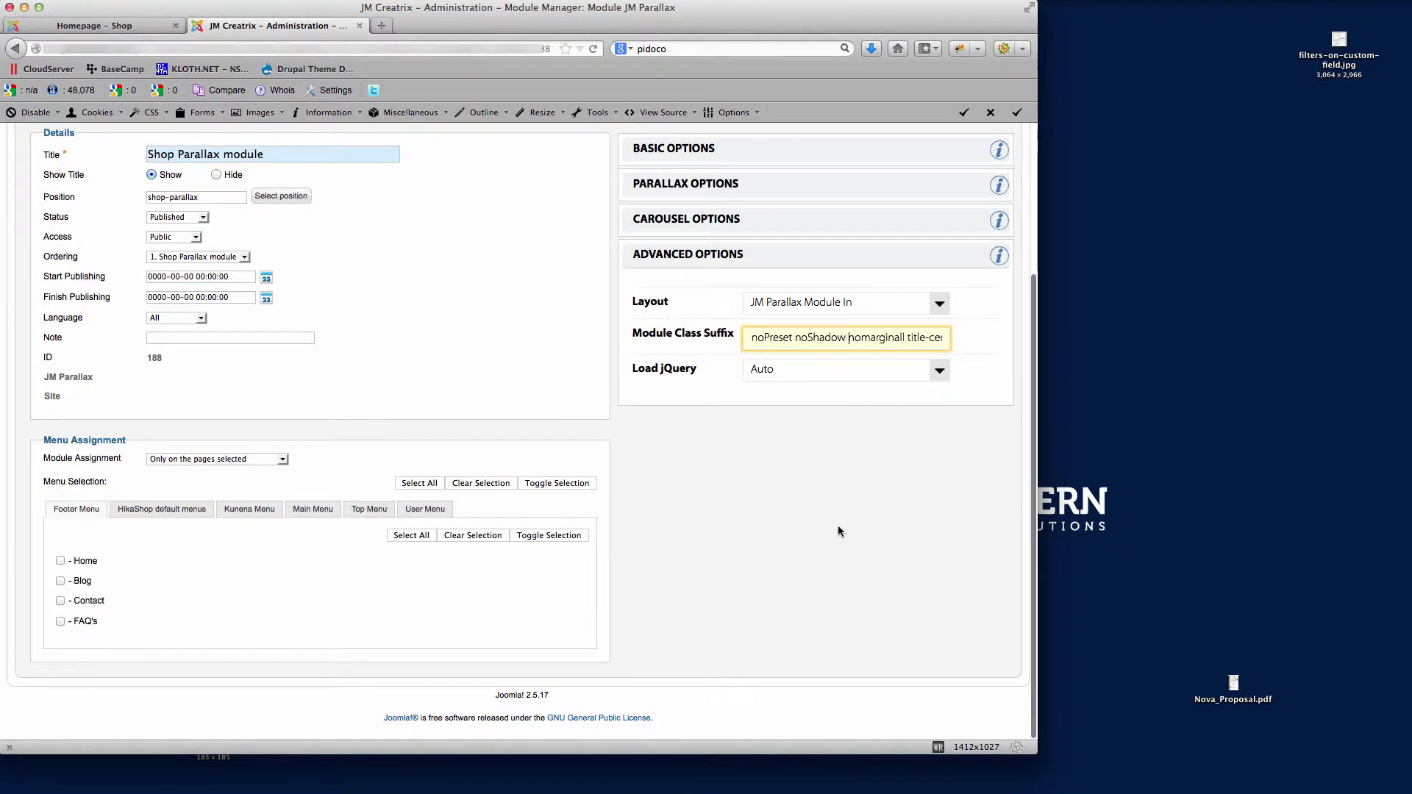
{"action": "key", "text": "Return"}
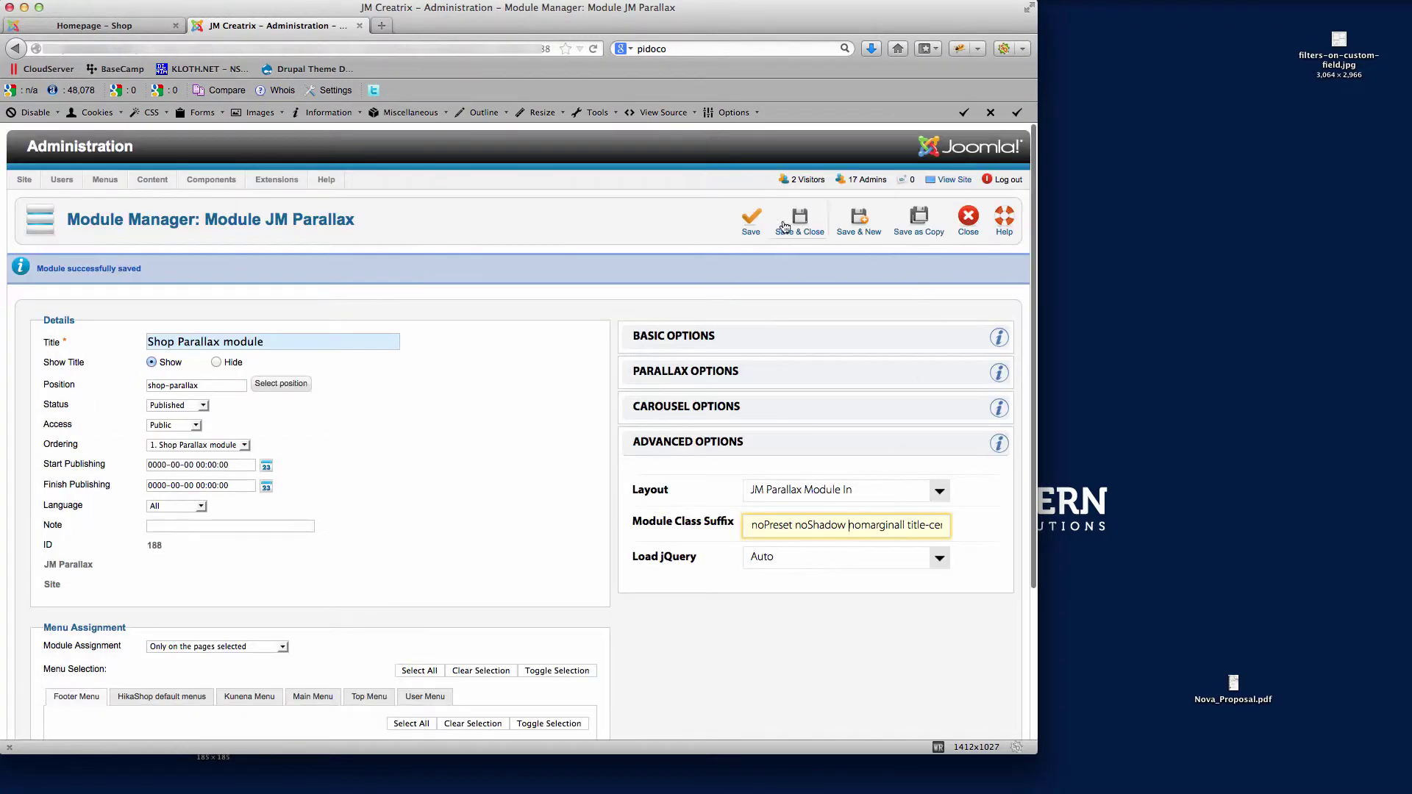
{"action": "left_click", "coordinate": [785, 226]}
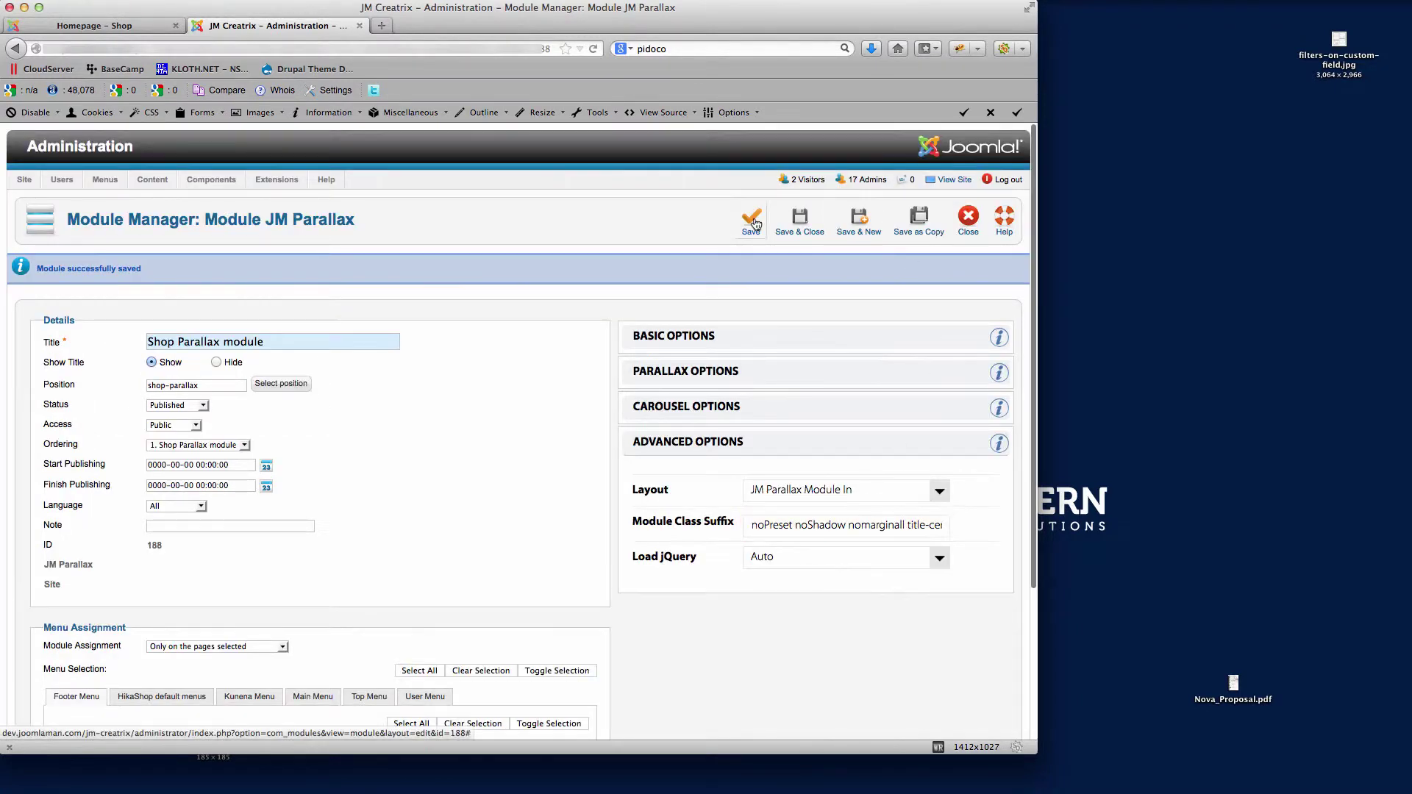
- Reload the storefront and view the Shop Parallax banner with its shadow restored
{"action": "left_click", "coordinate": [125, 27]}
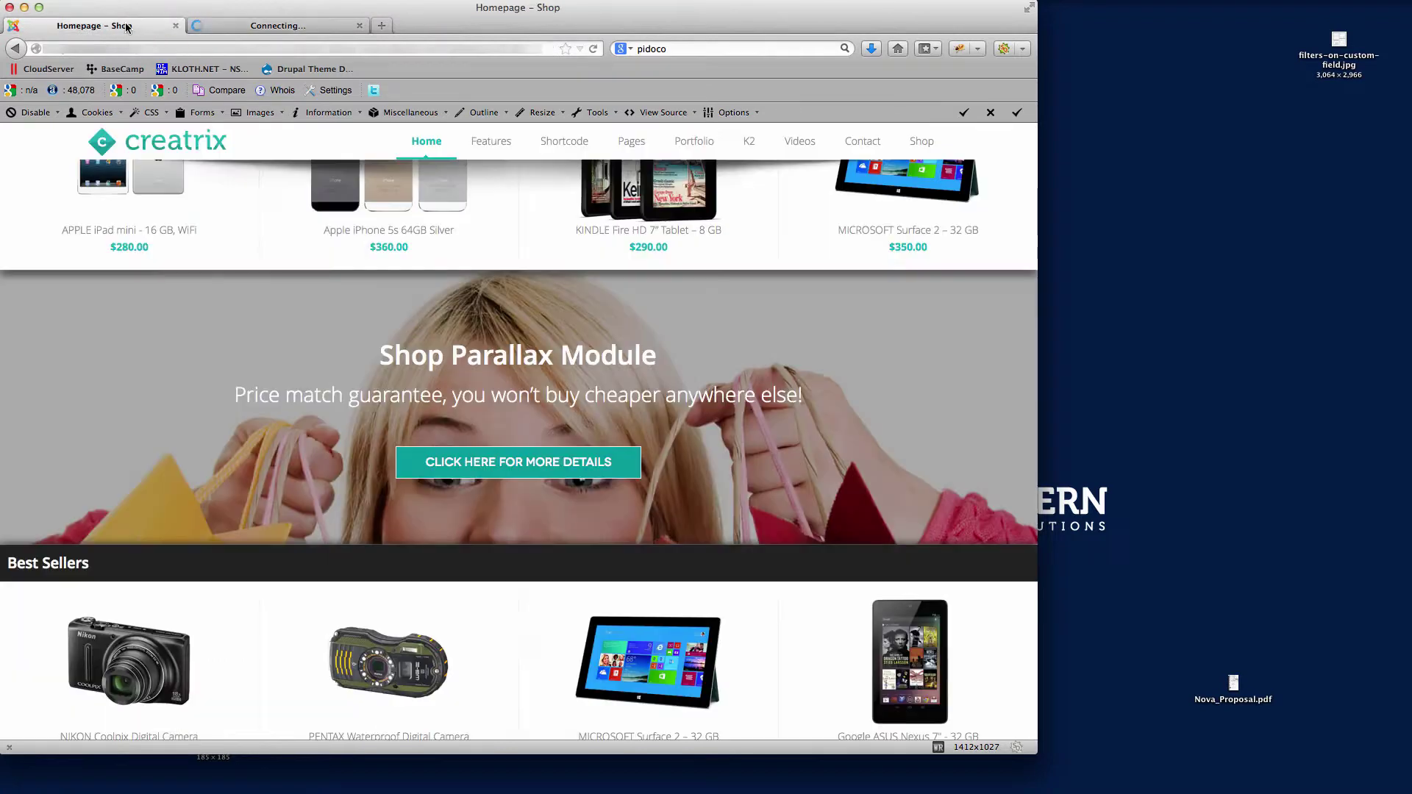
{"action": "left_click", "coordinate": [594, 49]}
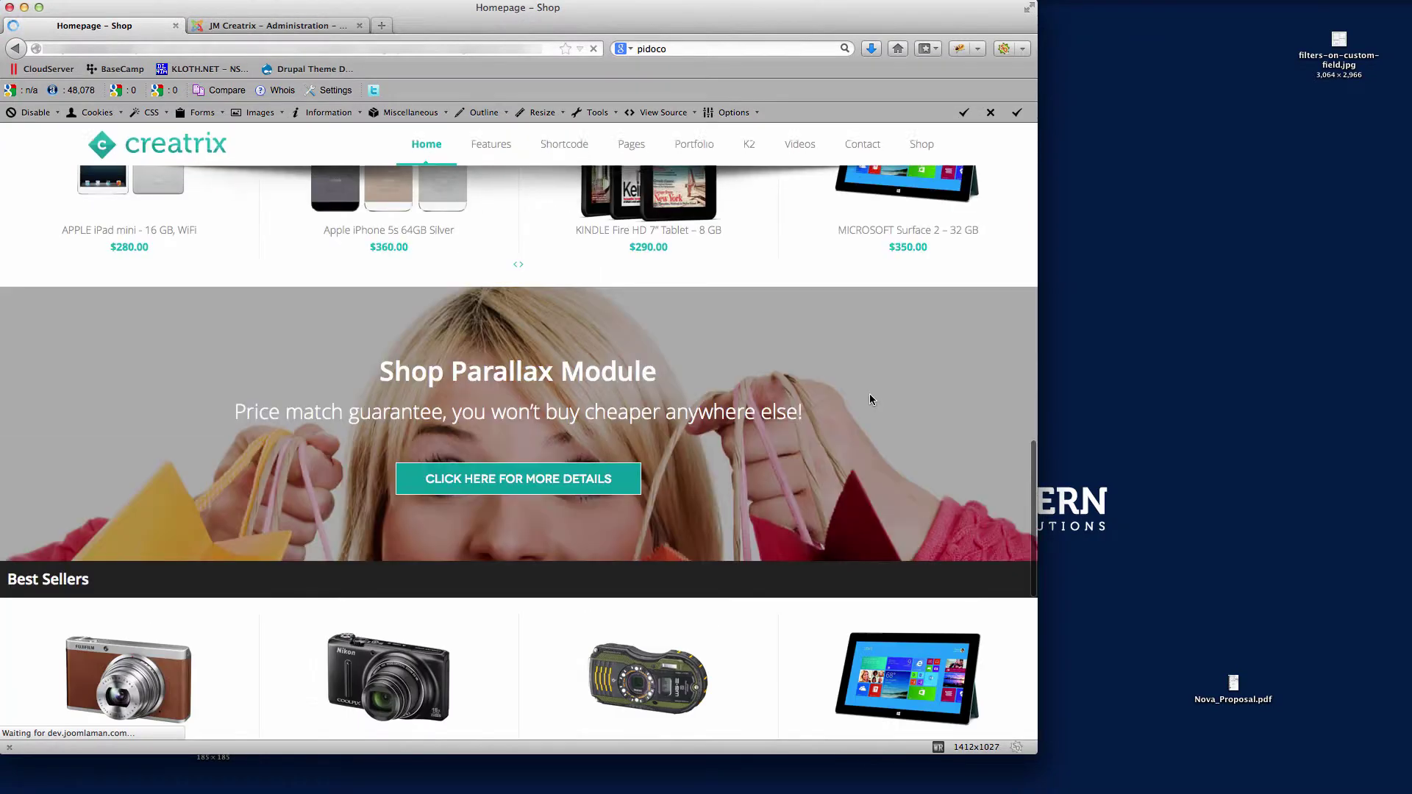
{"action": "scroll", "coordinate": [905, 423], "scroll_direction": "up", "scroll_amount": 3}
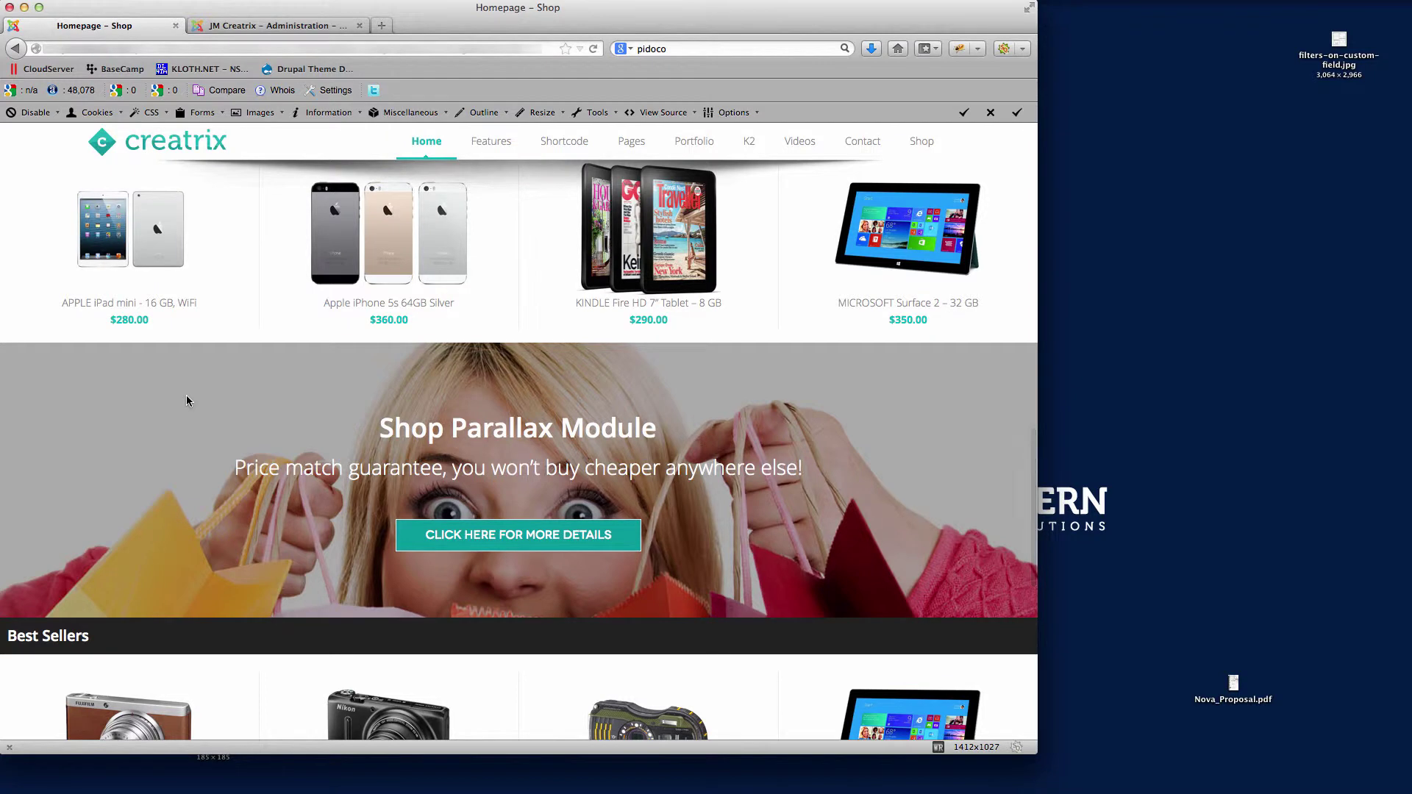
- Delete nomarginall from the Module Class Suffix in Advanced Options and save
{"action": "left_click", "coordinate": [284, 28]}
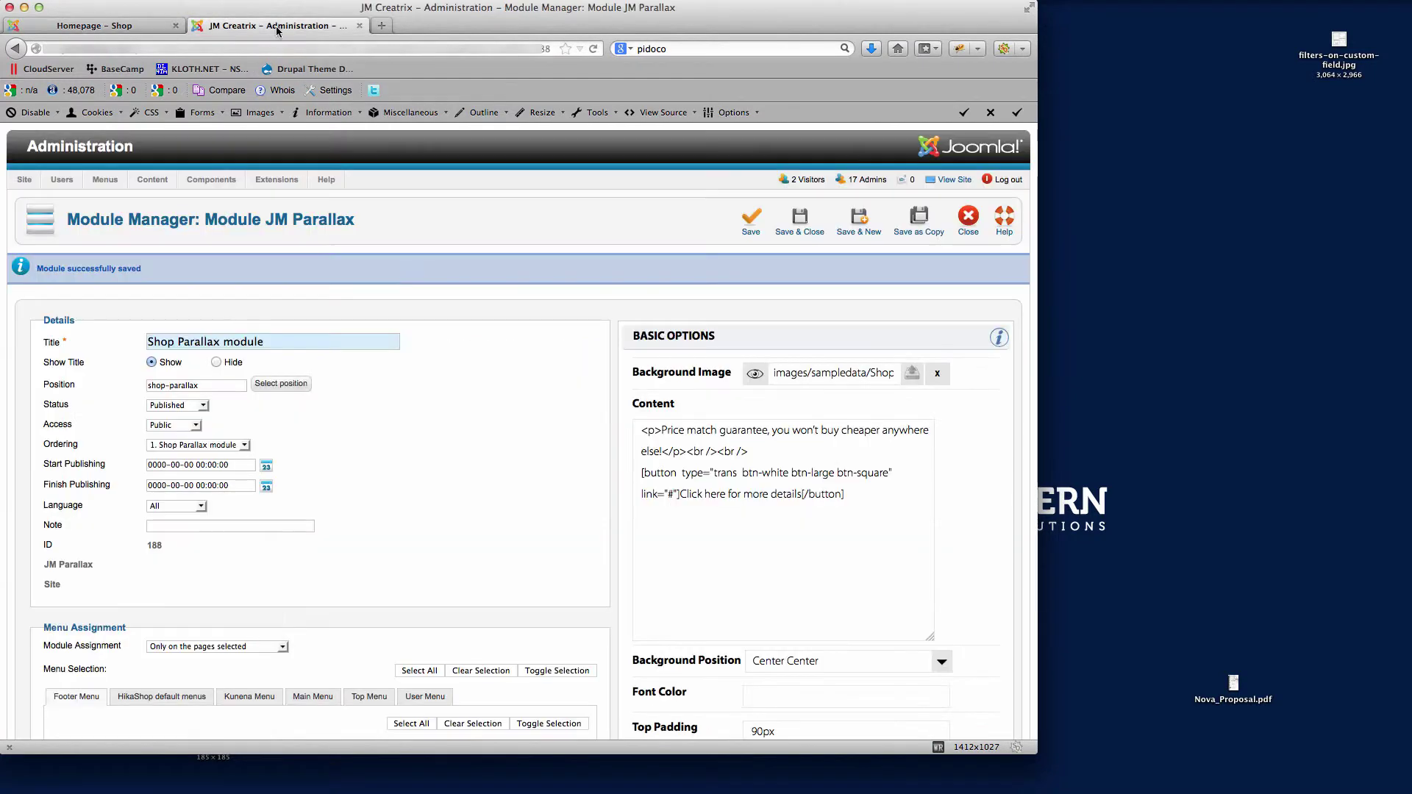
{"action": "scroll", "coordinate": [975, 502], "scroll_direction": "down", "scroll_amount": 5}
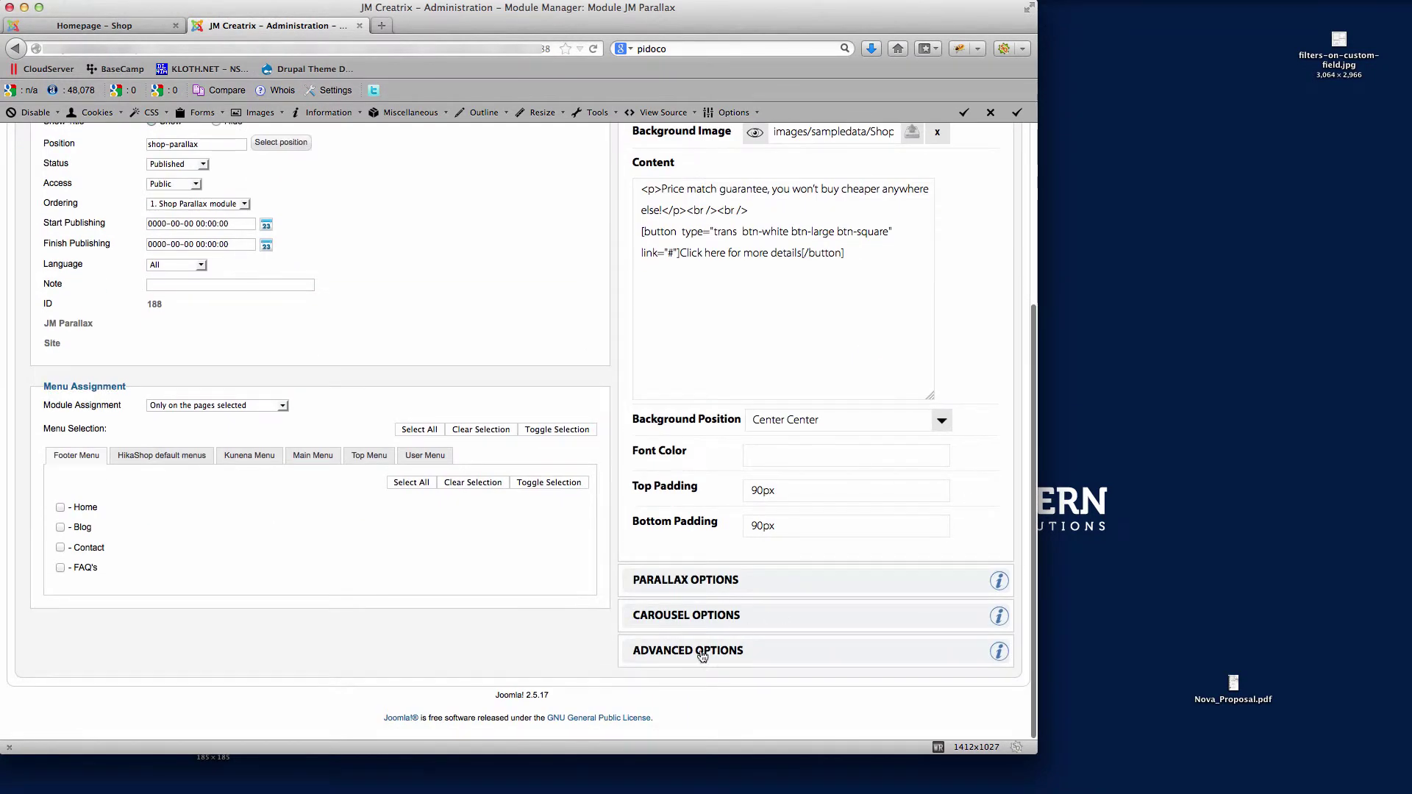
{"action": "left_click", "coordinate": [702, 654]}
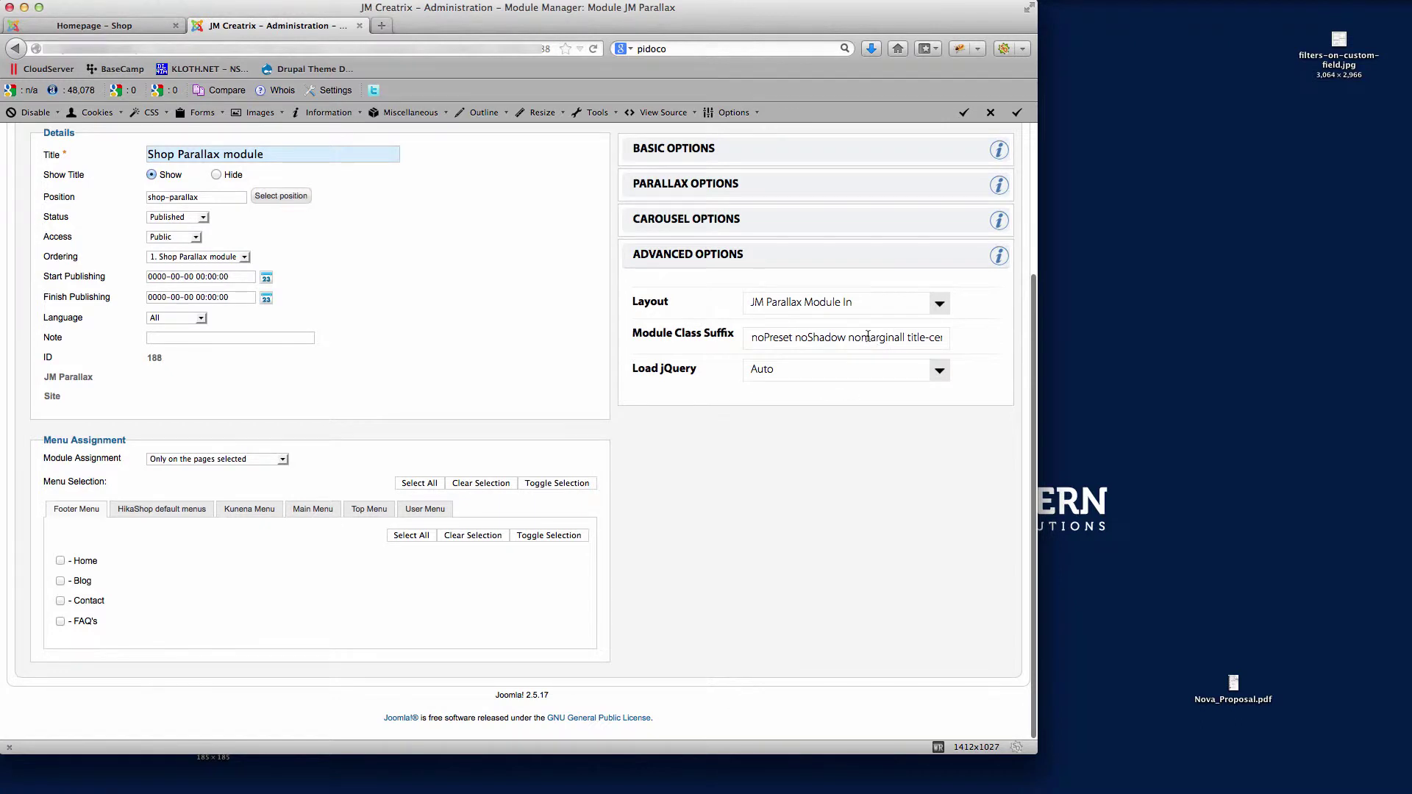
{"action": "left_click_drag", "start_coordinate": [872, 336], "coordinate": [944, 337]}
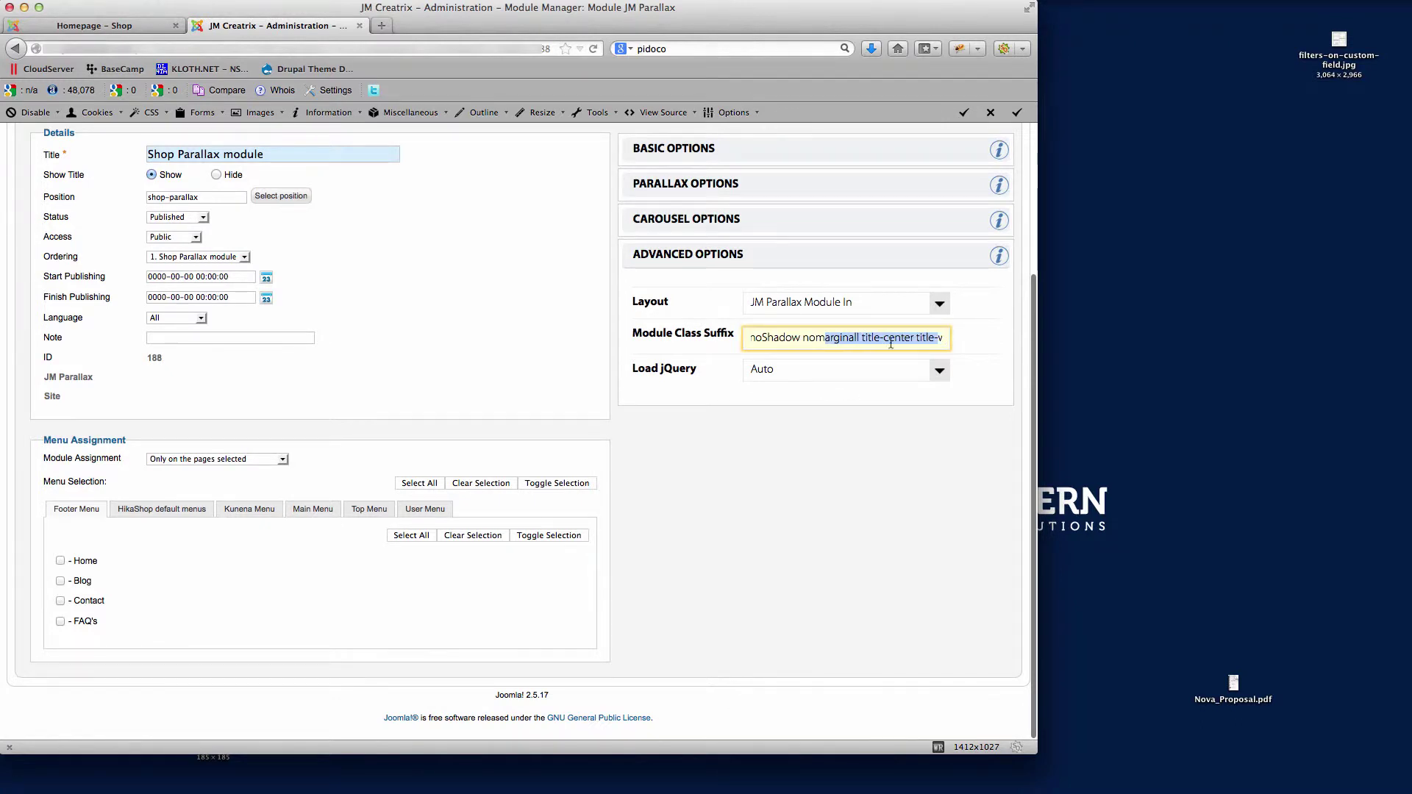
{"action": "left_click", "coordinate": [841, 337]}
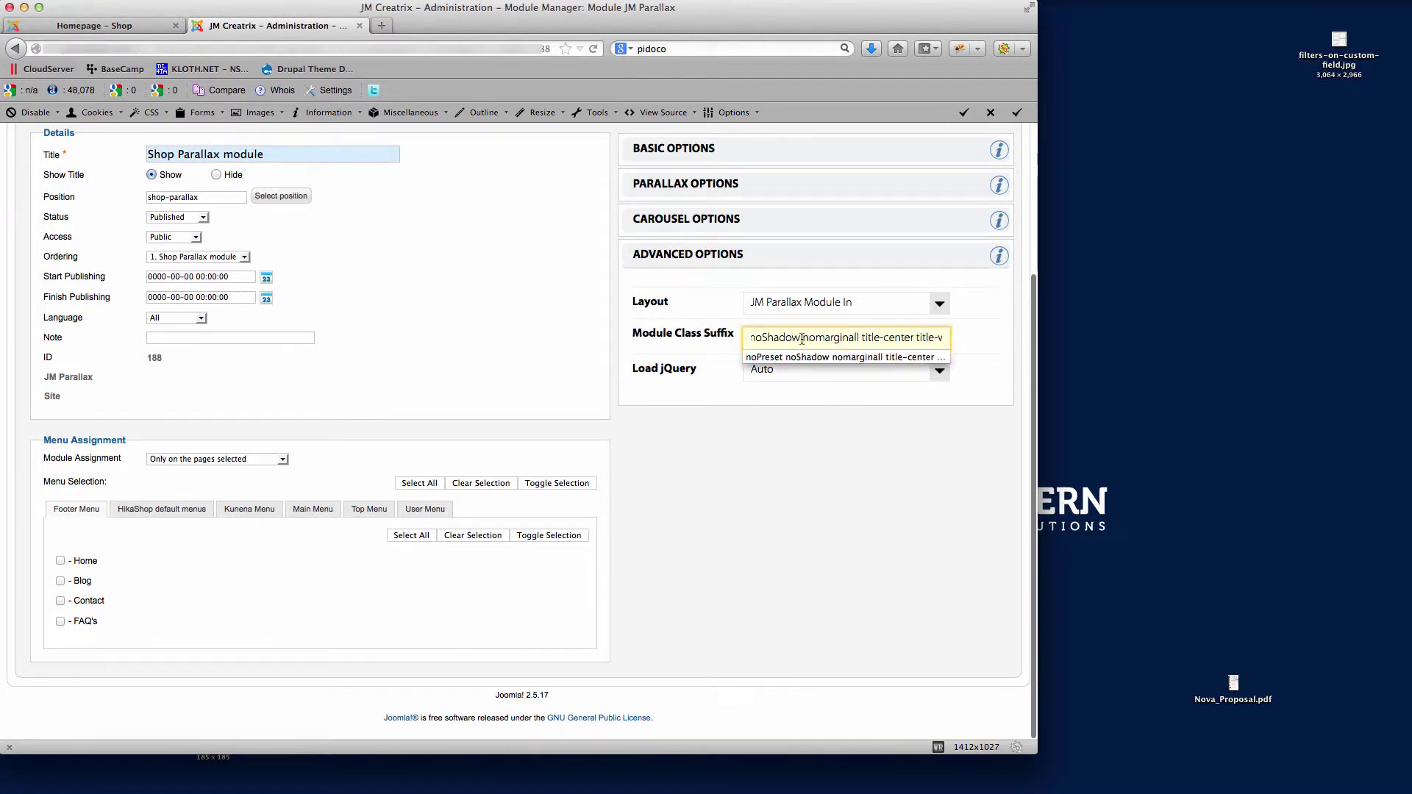
{"action": "left_click_drag", "start_coordinate": [802, 338], "coordinate": [855, 337]}
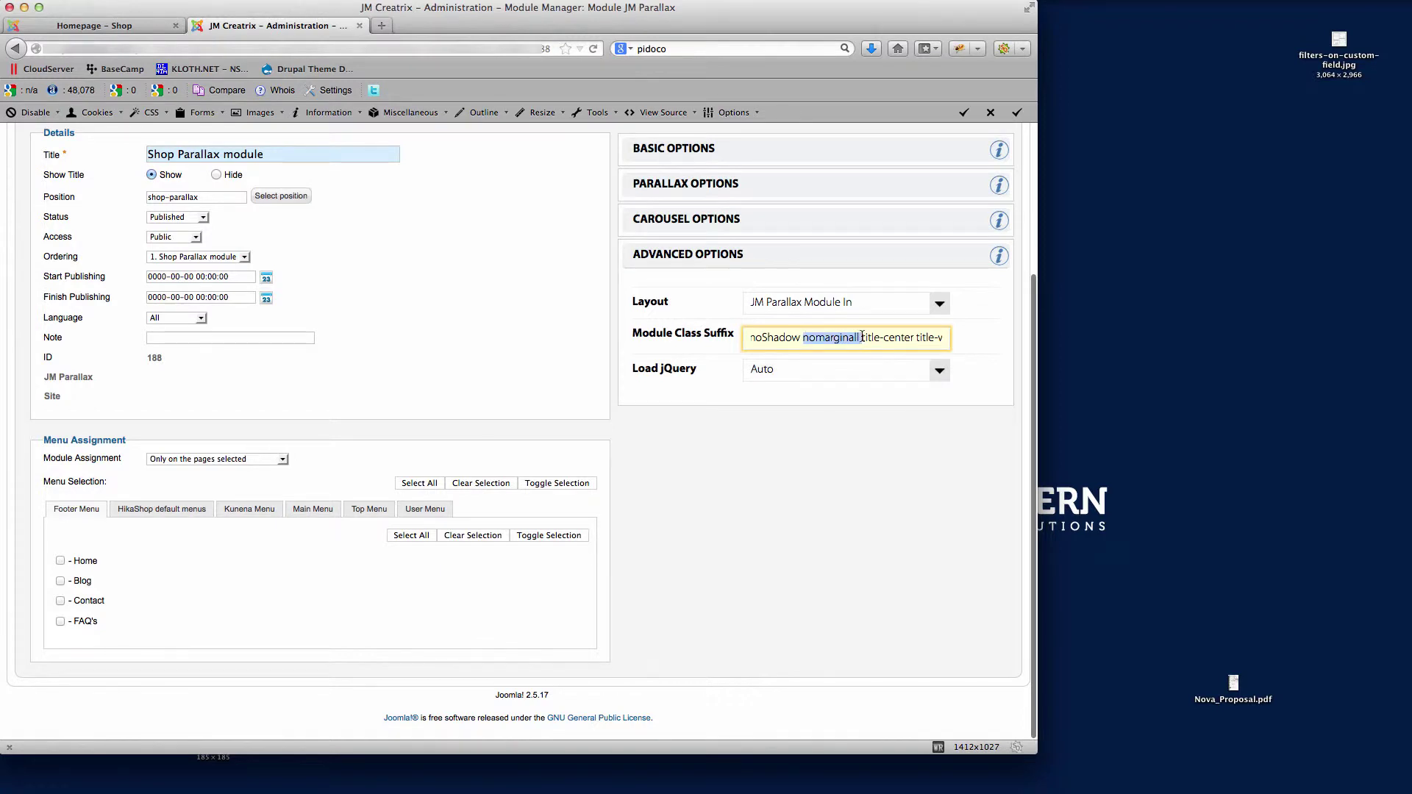
{"action": "key", "text": "BackSpace"}
{"action": "key", "text": "Return"}
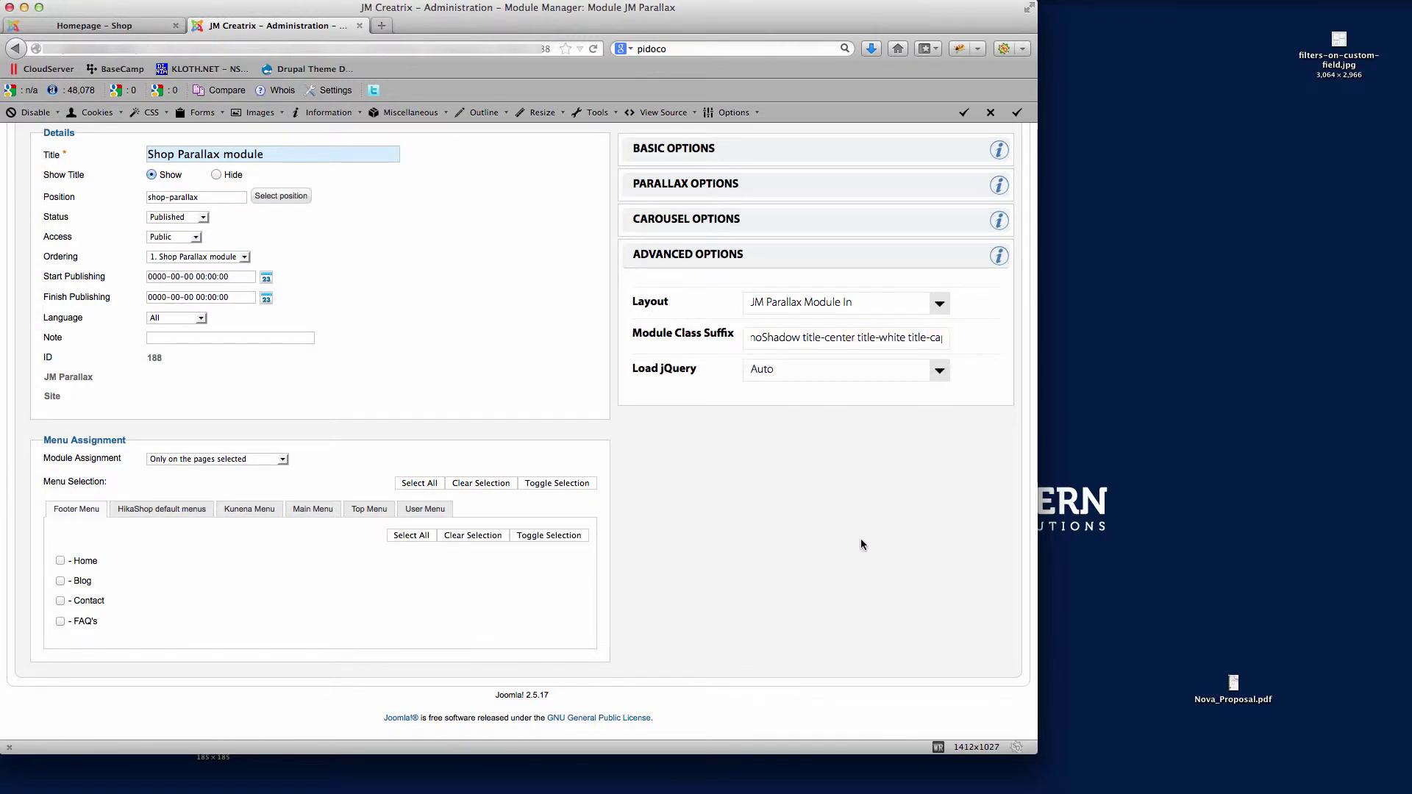
- Save the module again, then reload the storefront to see the margin before Best Sellers
{"action": "left_click", "coordinate": [750, 227]}
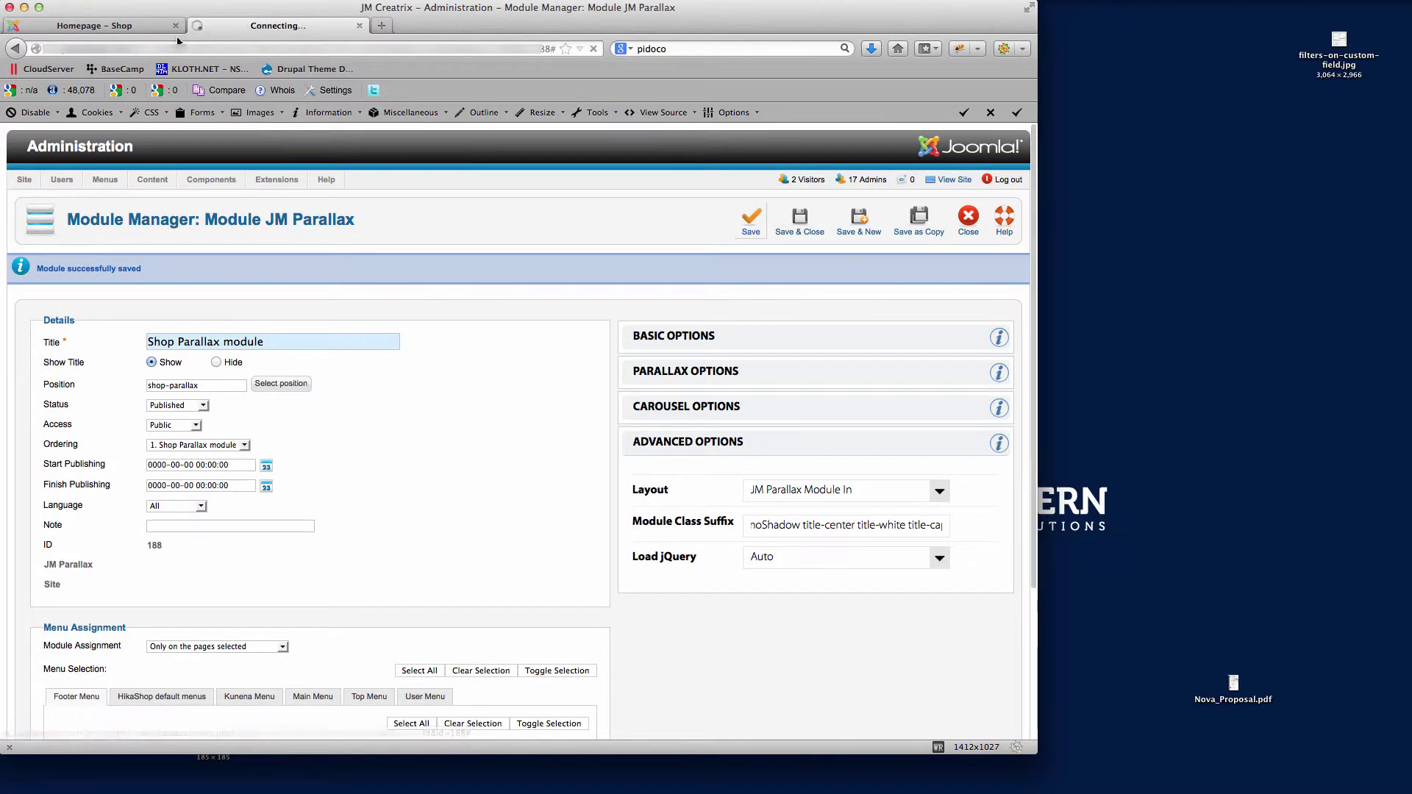
{"action": "left_click", "coordinate": [147, 28]}
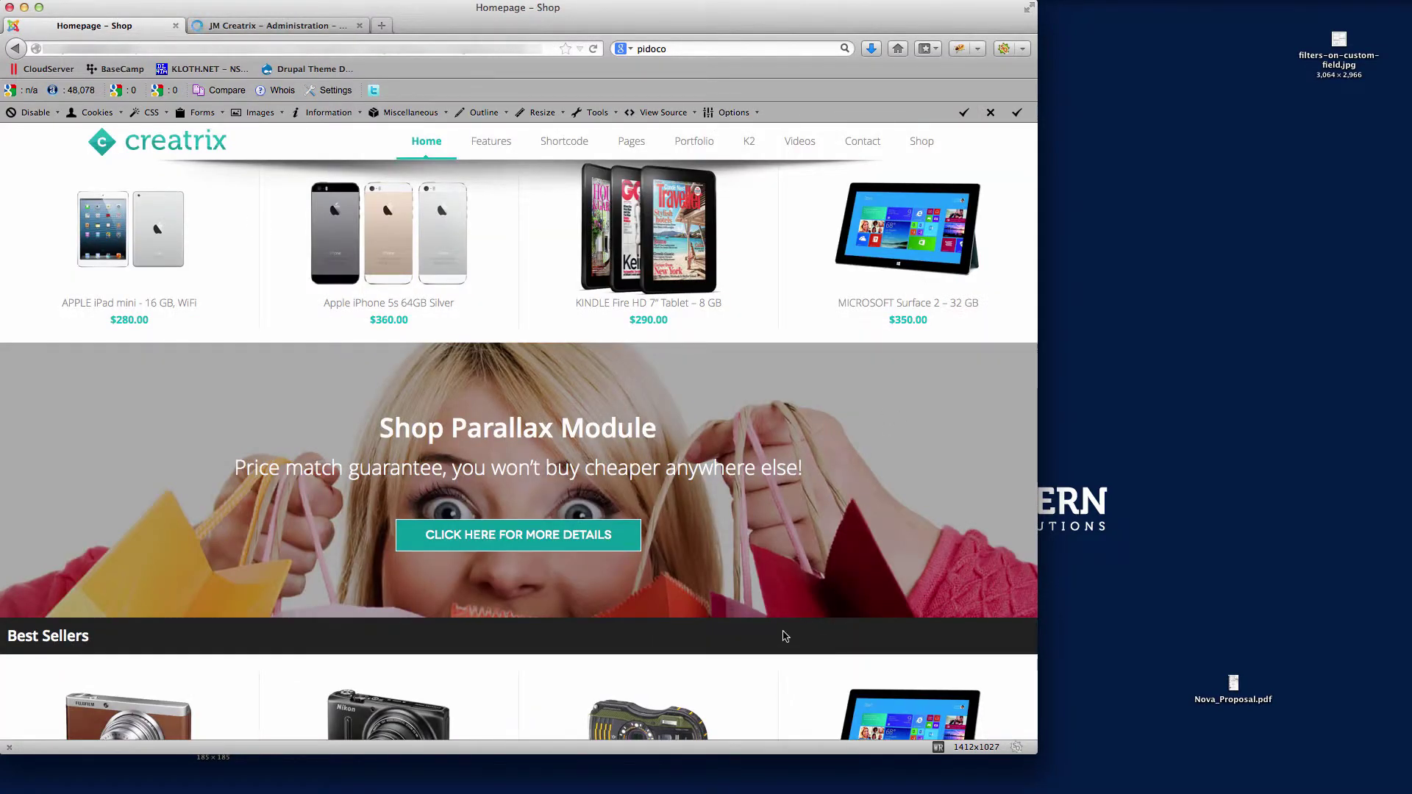
{"action": "scroll", "coordinate": [783, 631], "scroll_direction": "down", "scroll_amount": 2}
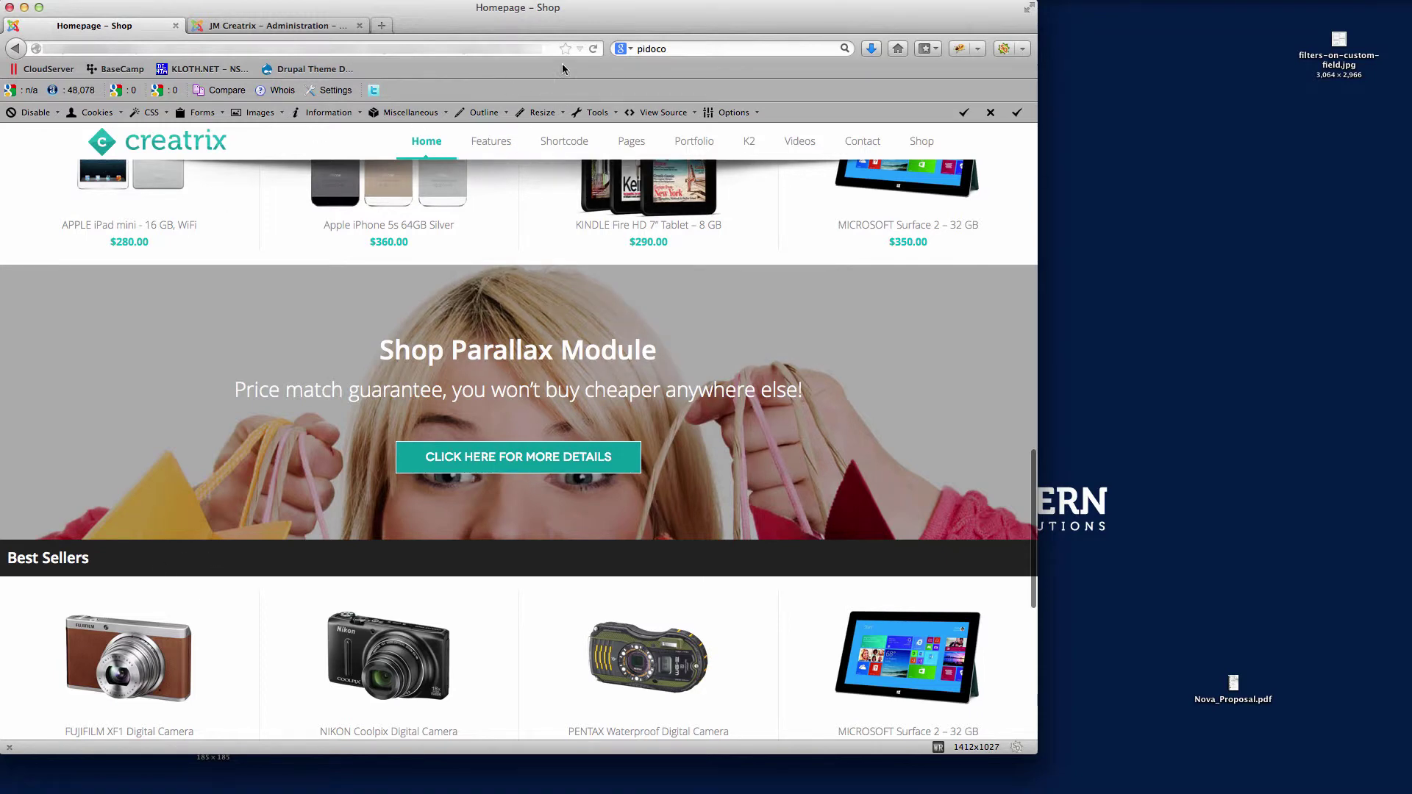
{"action": "left_click", "coordinate": [631, 140]}
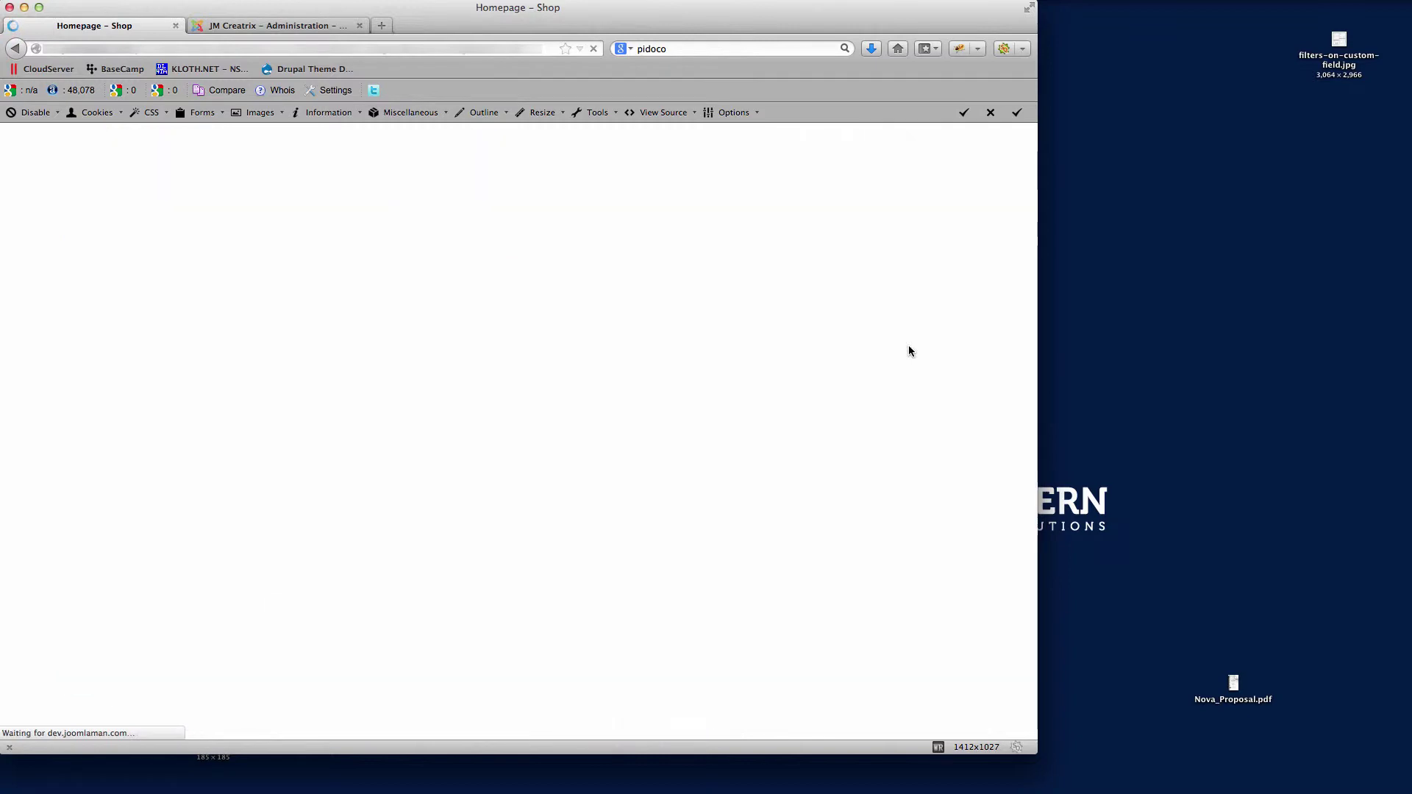
{"action": "scroll", "coordinate": [862, 341], "scroll_direction": "down", "scroll_amount": 2}
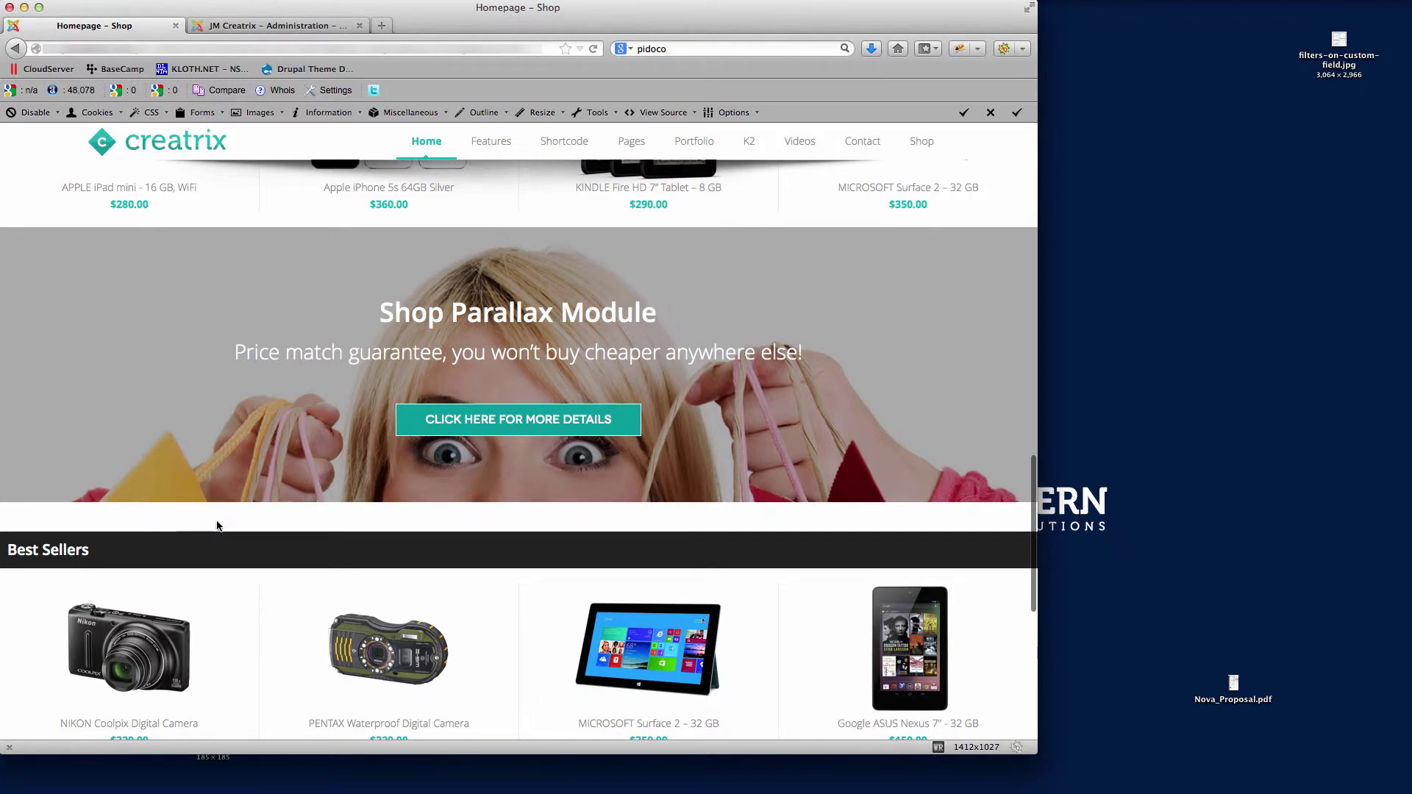
- Restore the earlier suffix with nomarginall from the field's form history and save the module
{"action": "left_click", "coordinate": [274, 26]}
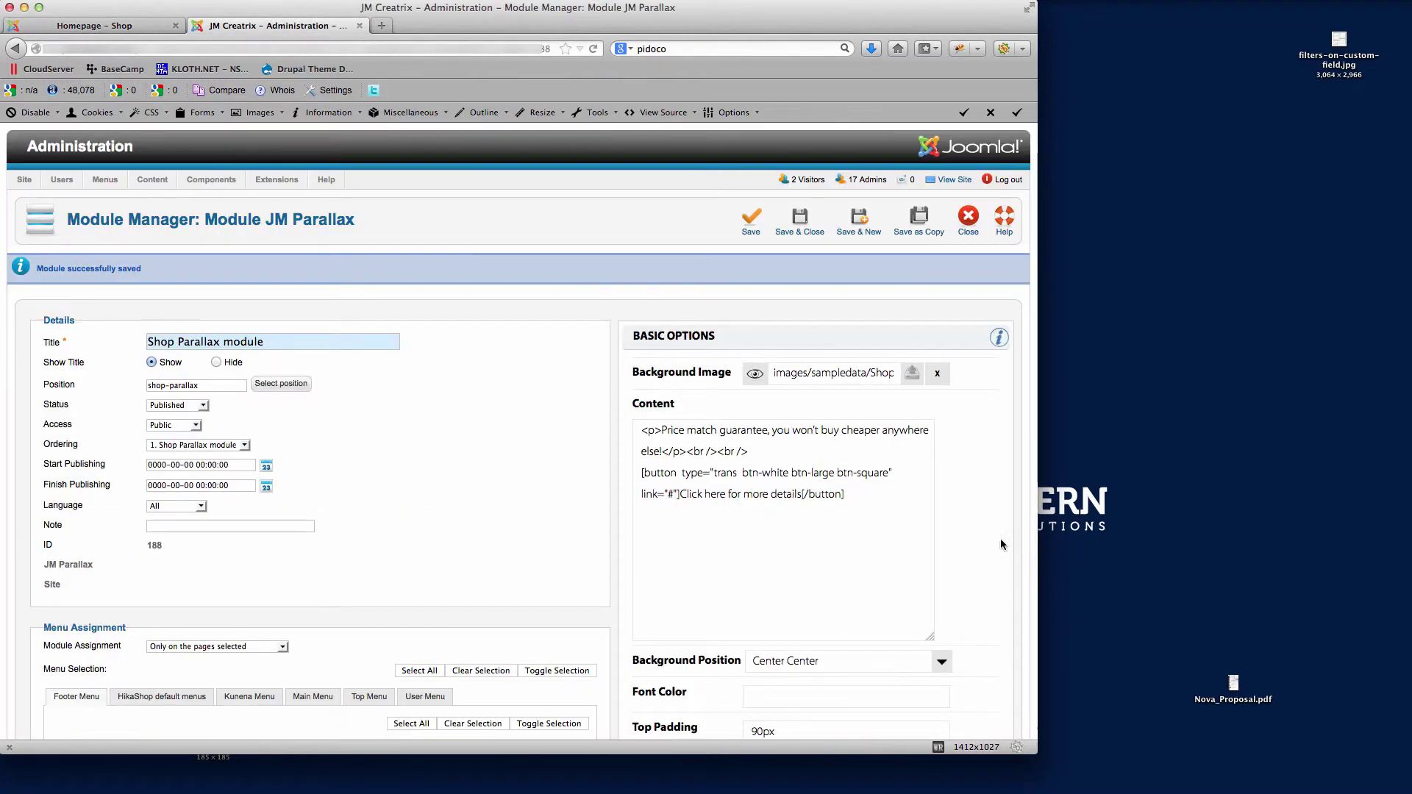
{"action": "scroll", "coordinate": [1000, 545], "scroll_direction": "down", "scroll_amount": 5}
{"action": "left_click", "coordinate": [700, 656]}
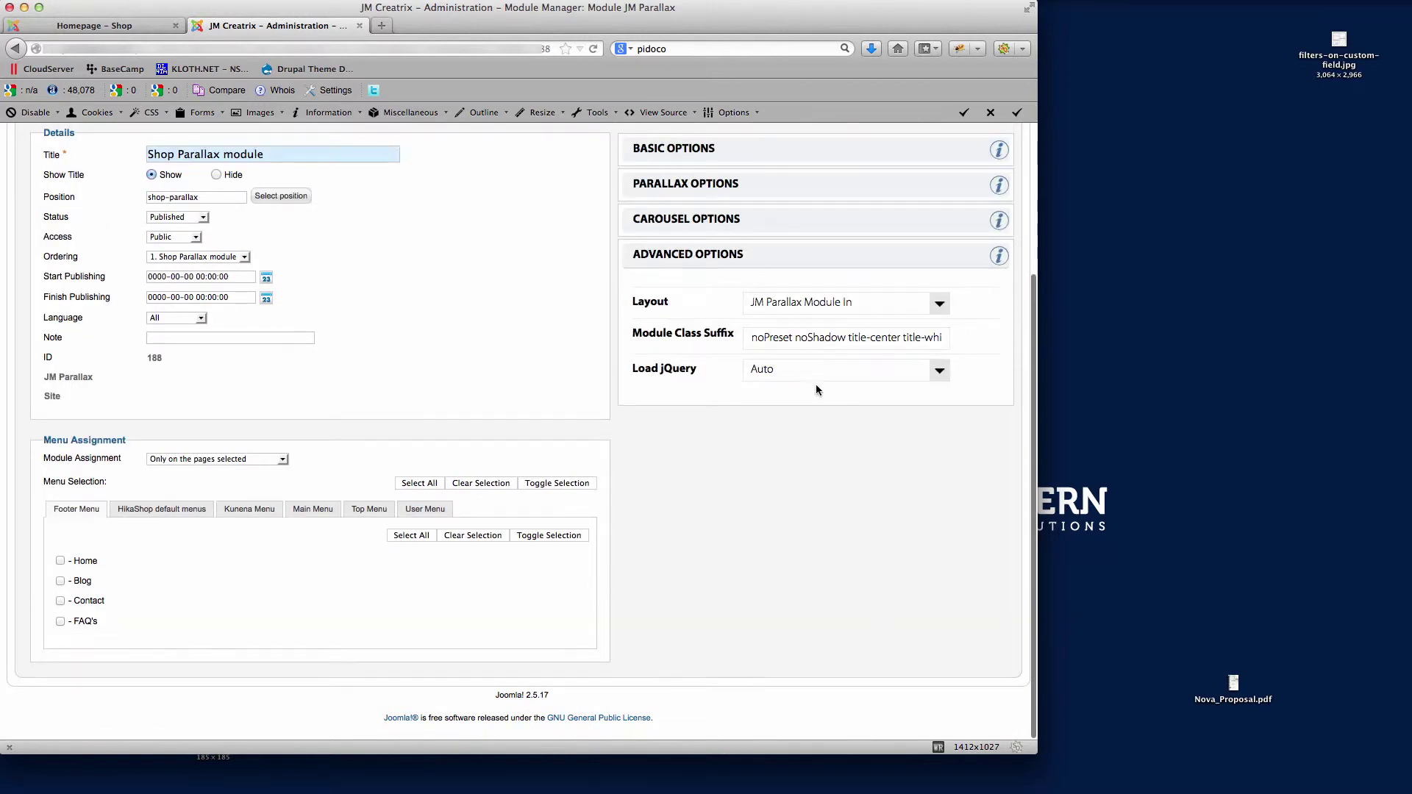
{"action": "double_click", "coordinate": [794, 343]}
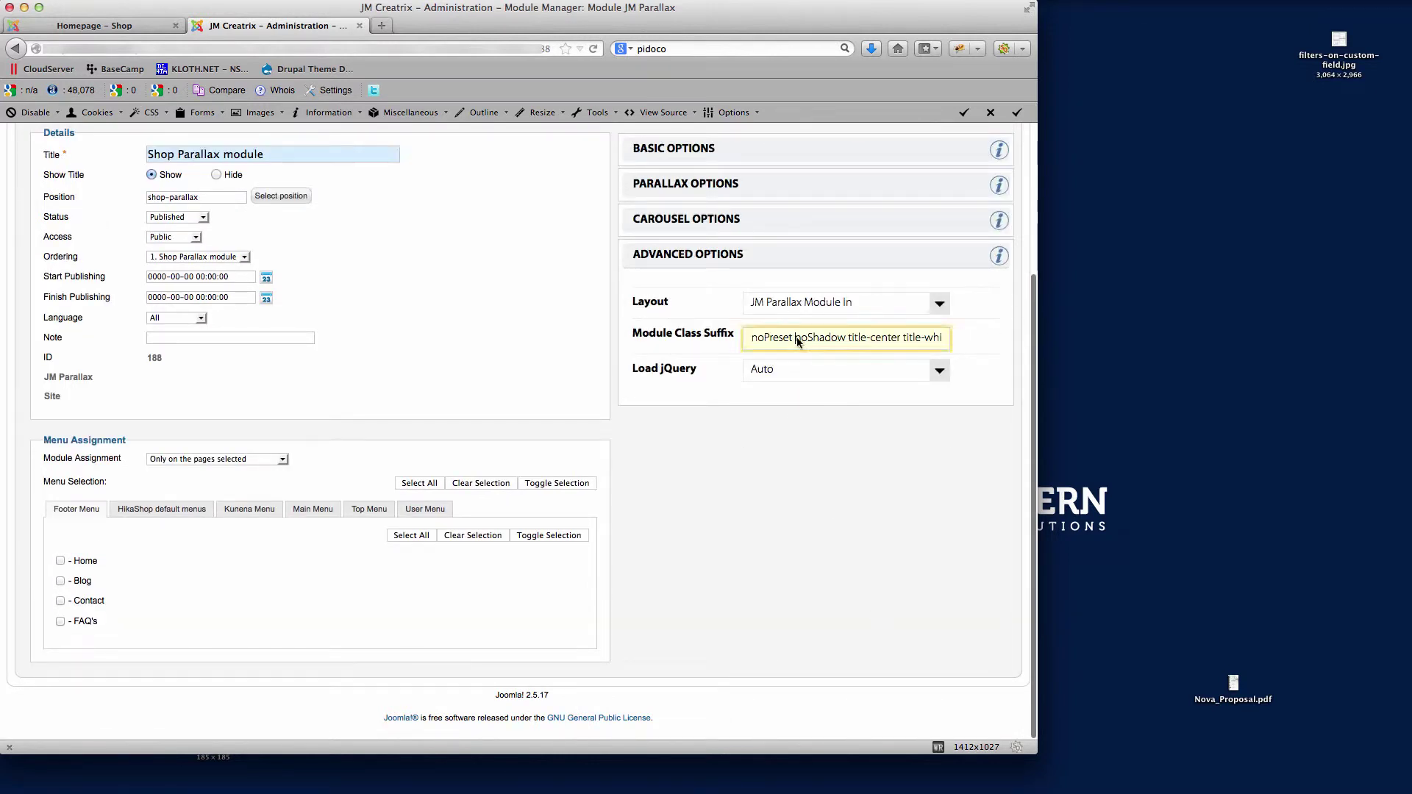
{"action": "left_click", "coordinate": [846, 377]}
{"action": "key", "text": "Return"}
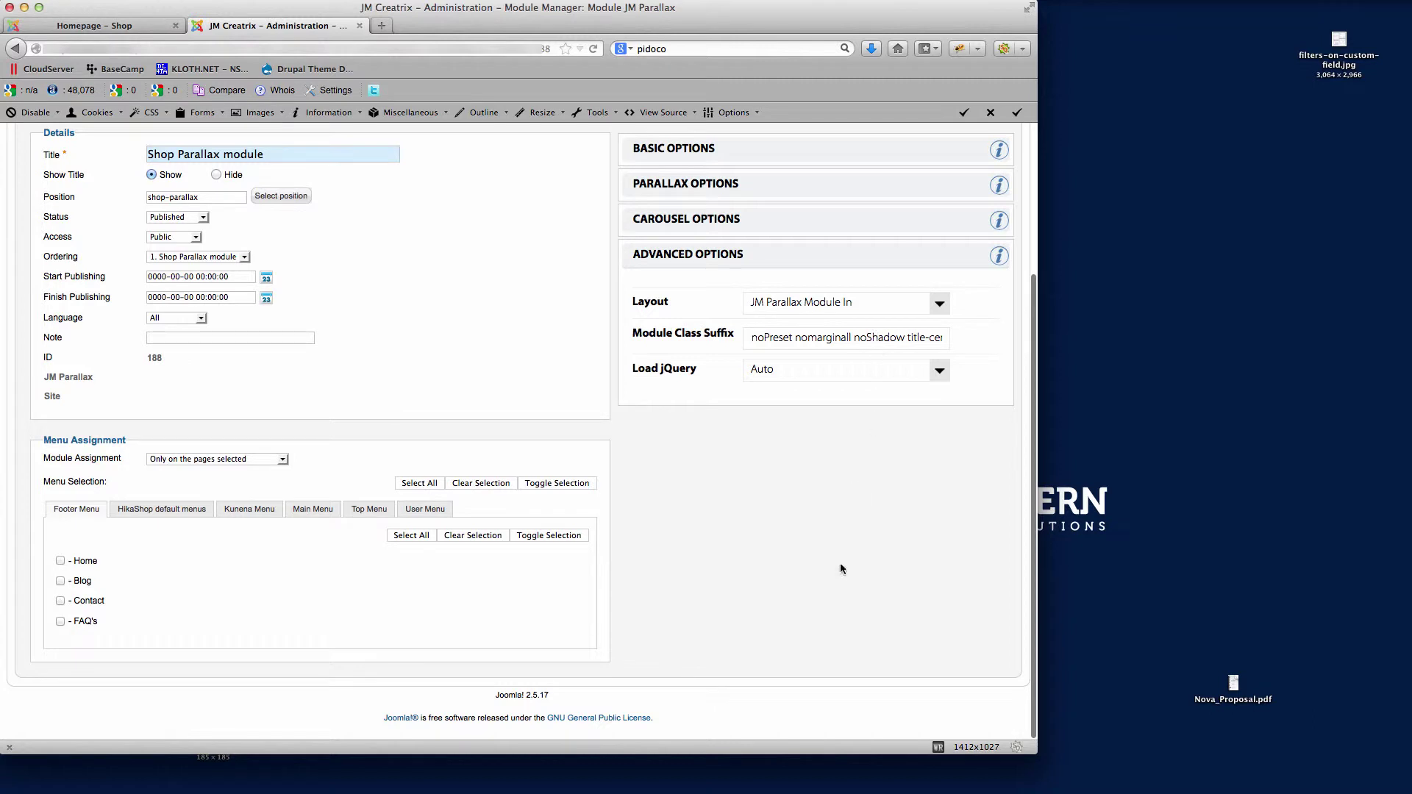
{"action": "scroll", "coordinate": [841, 567], "scroll_direction": "up", "scroll_amount": 5}
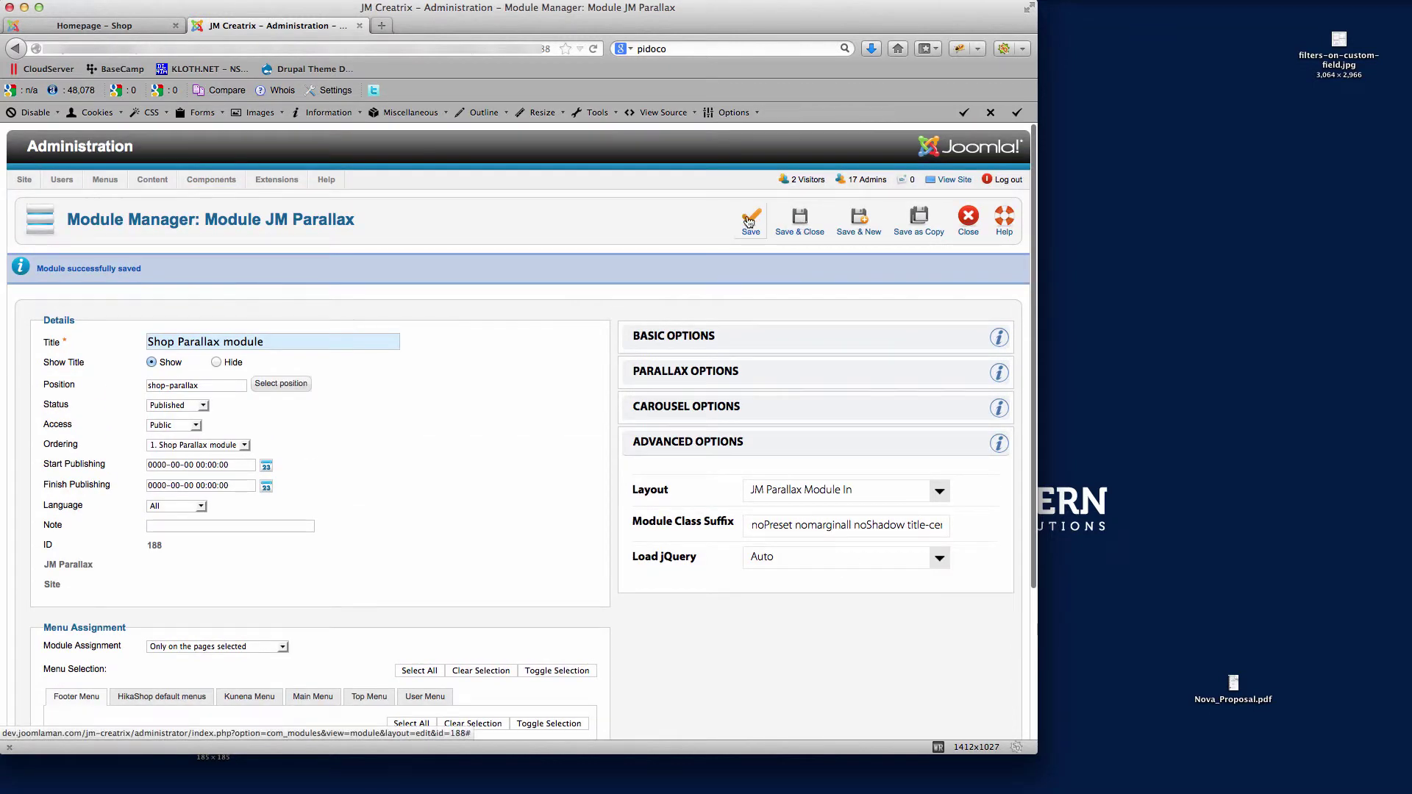
{"action": "left_click", "coordinate": [750, 220]}
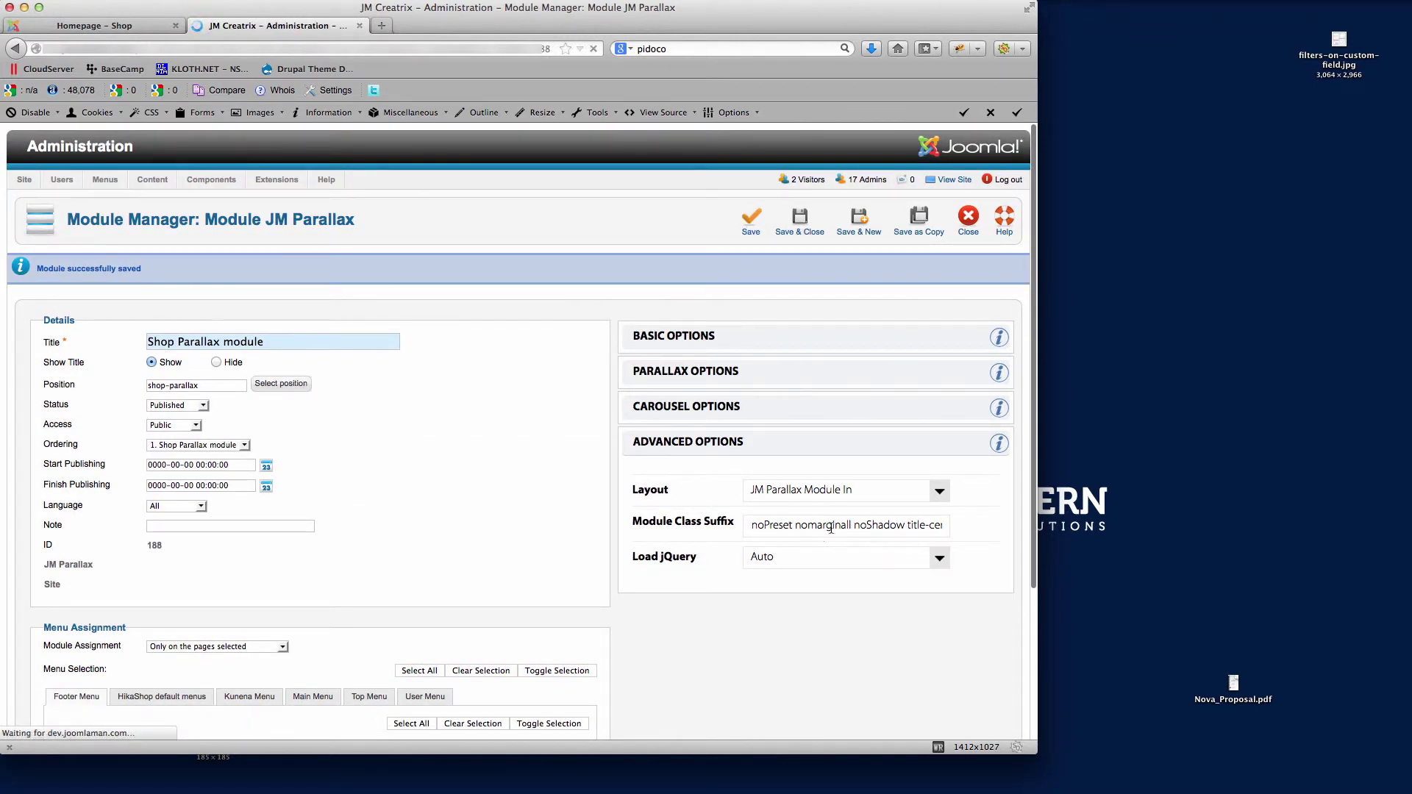
{"action": "scroll", "coordinate": [967, 486], "scroll_direction": "down", "scroll_amount": 6}
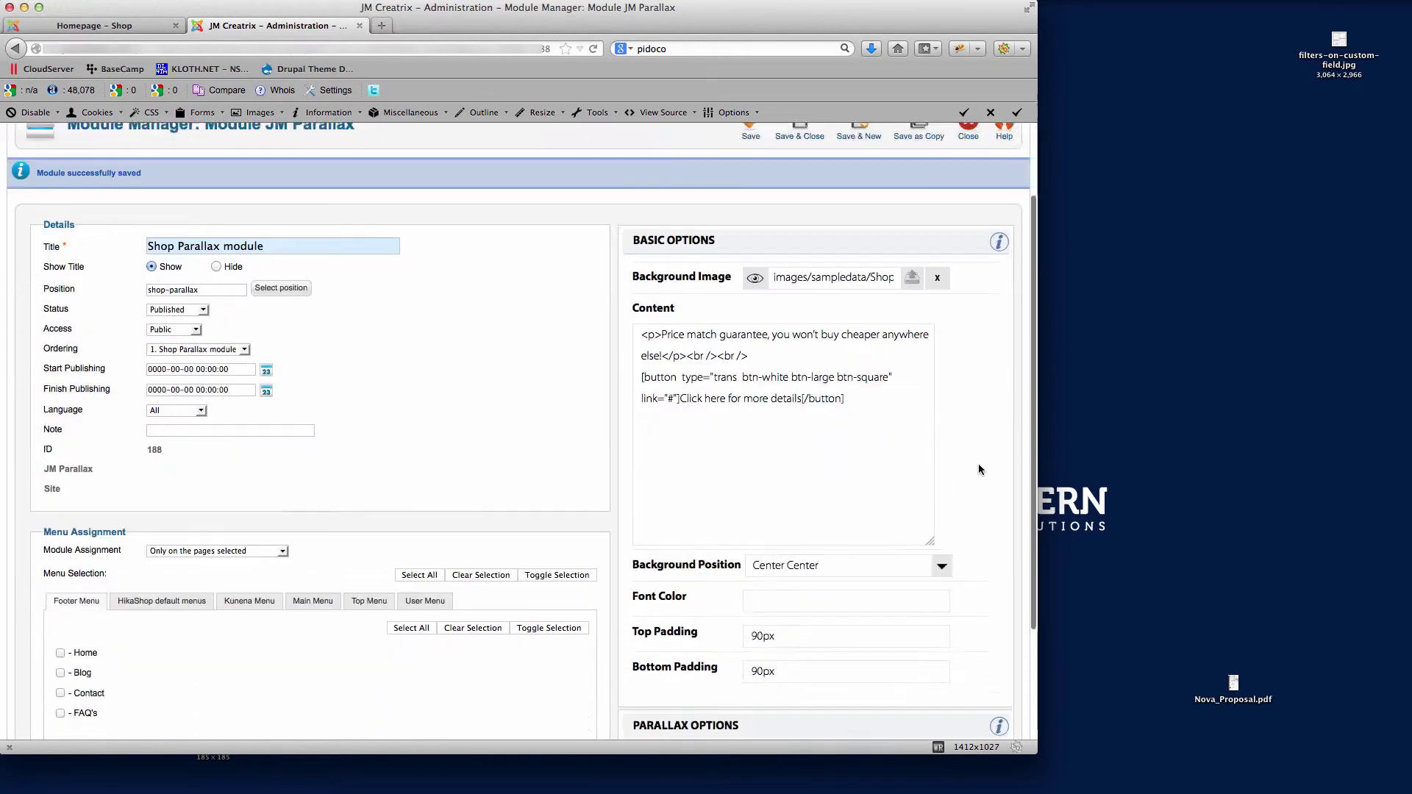
{"action": "left_click", "coordinate": [719, 619]}
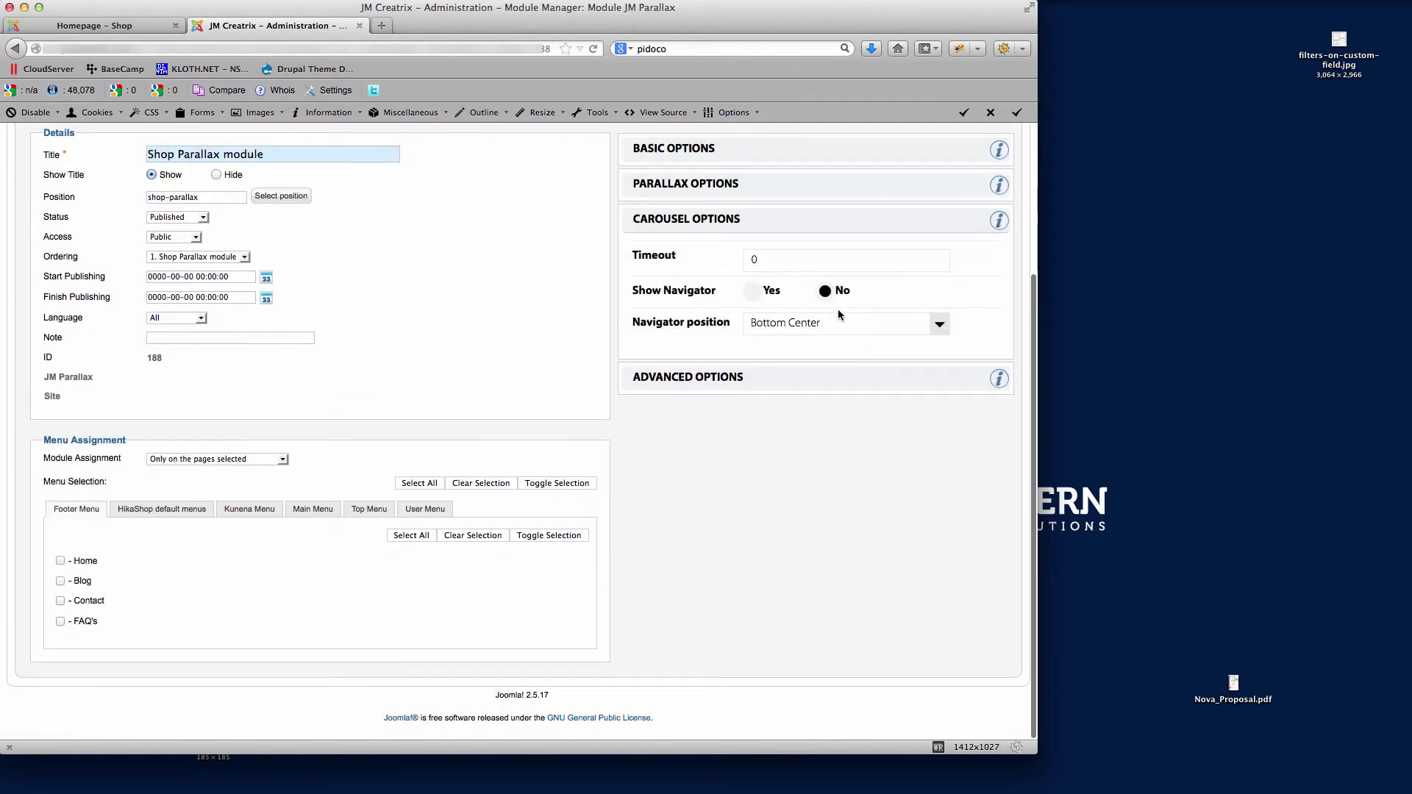
{"action": "scroll", "coordinate": [845, 397], "scroll_direction": "up", "scroll_amount": 3}
{"action": "left_click", "coordinate": [718, 478]}
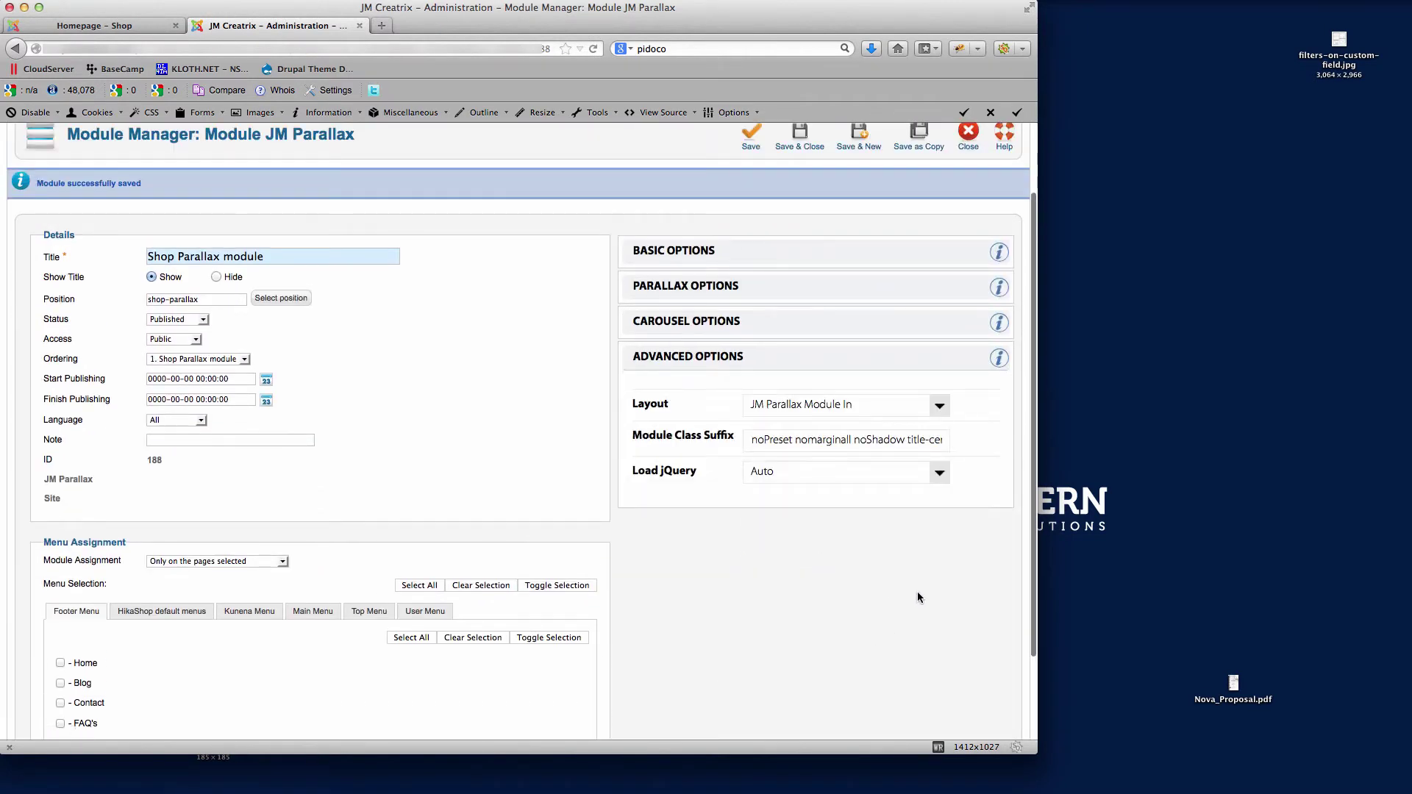
{"action": "left_click", "coordinate": [874, 440]}
{"action": "left_click_drag", "start_coordinate": [859, 440], "coordinate": [949, 440]}
{"action": "left_click", "coordinate": [846, 439]}
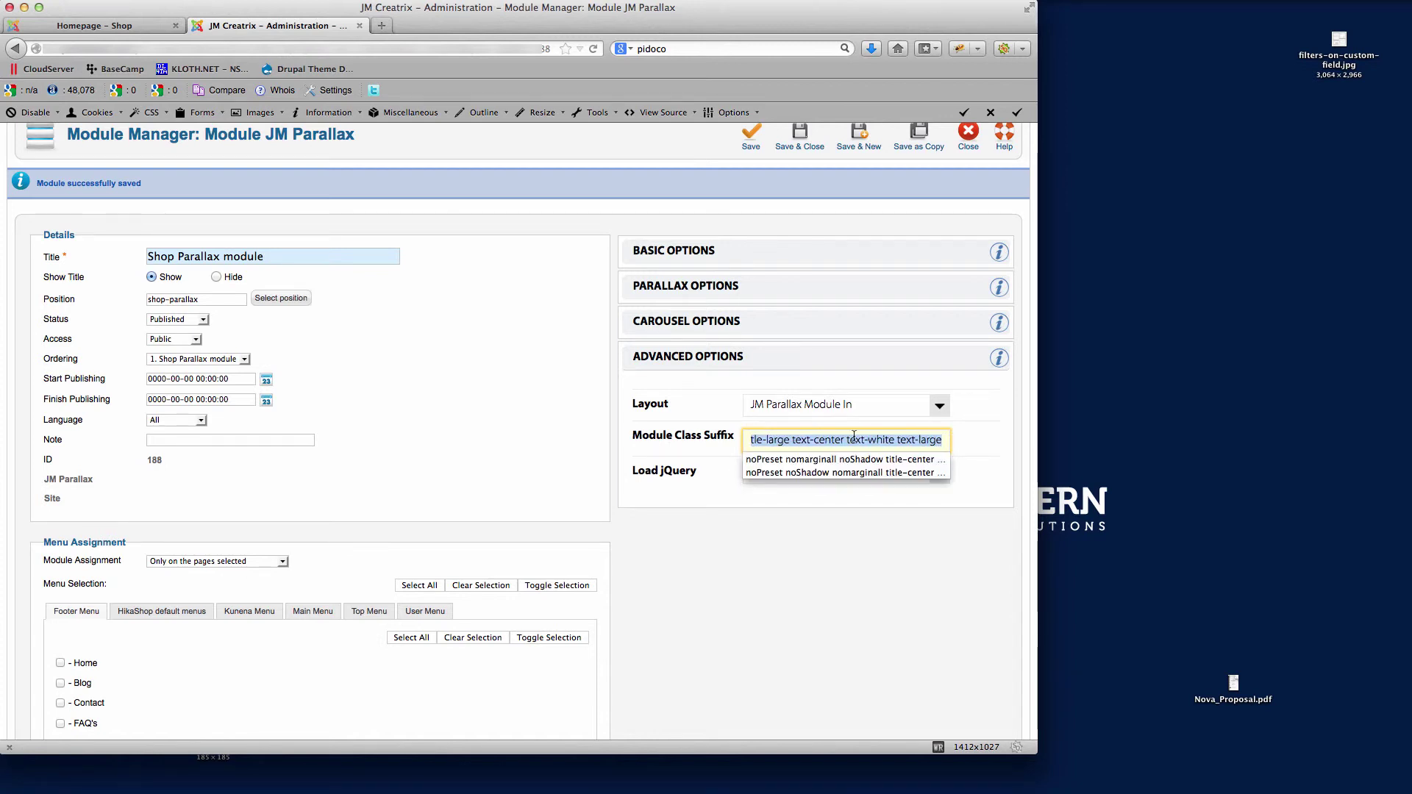
{"action": "left_click", "coordinate": [845, 440]}
{"action": "left_click_drag", "start_coordinate": [845, 440], "coordinate": [931, 440]}
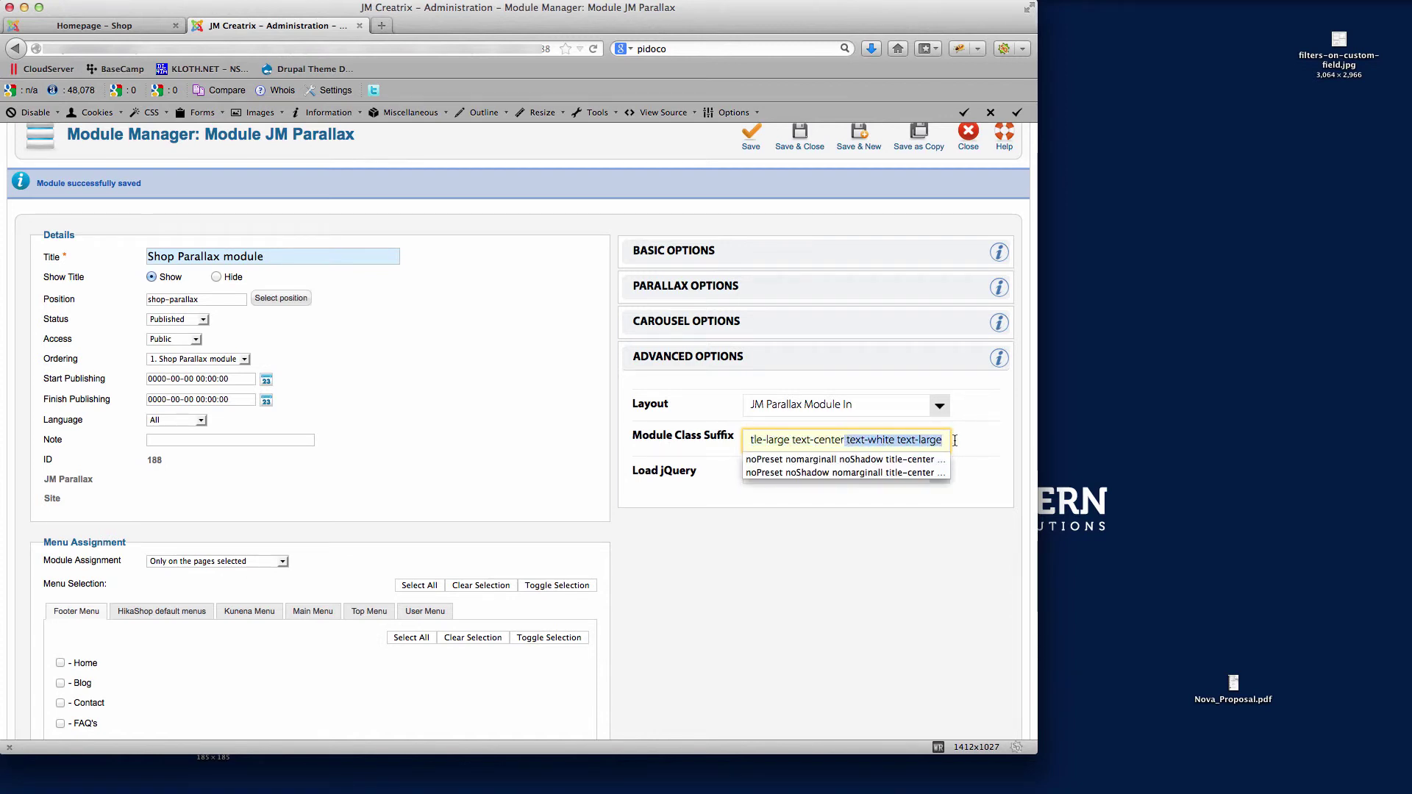
{"action": "left_click", "coordinate": [906, 440]}
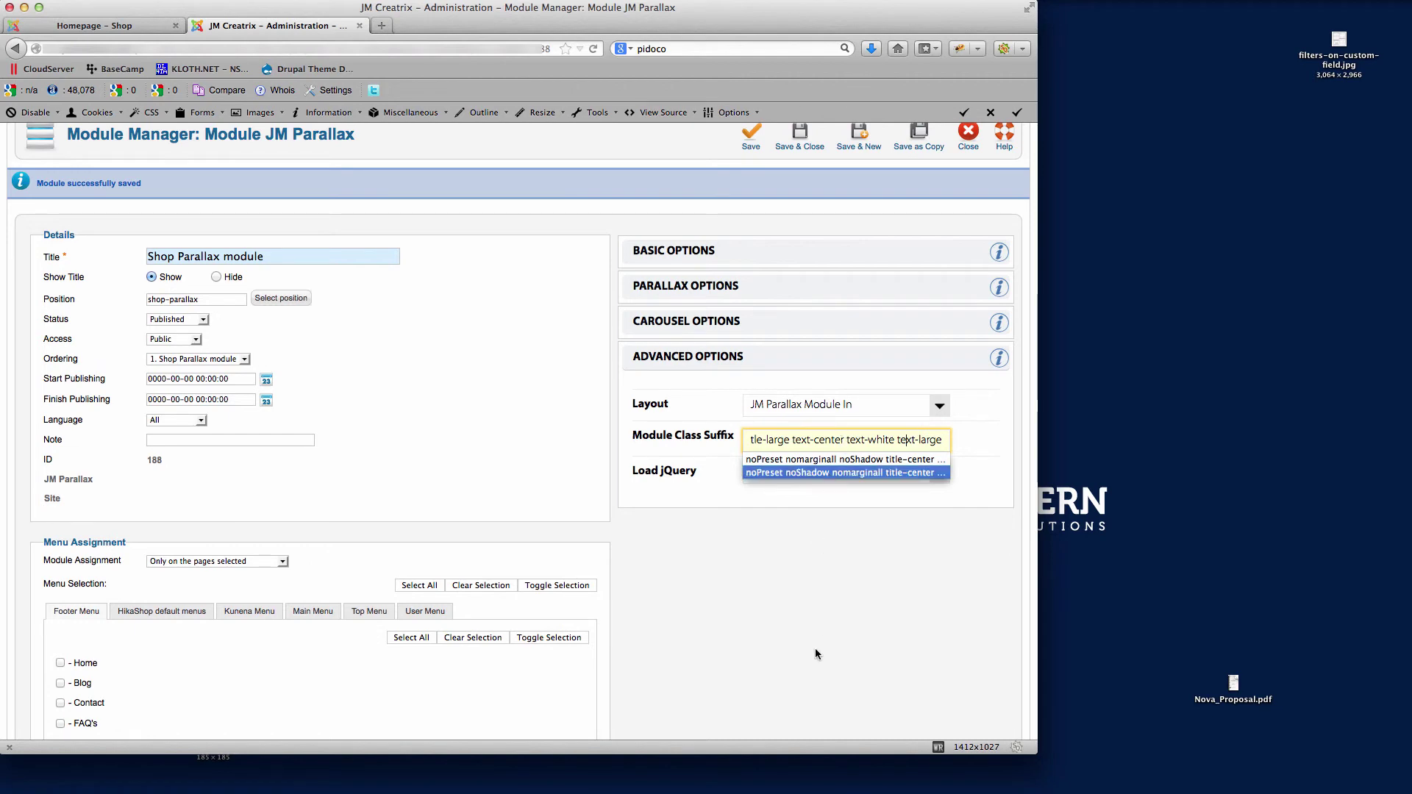
{"action": "left_click", "coordinate": [815, 622]}
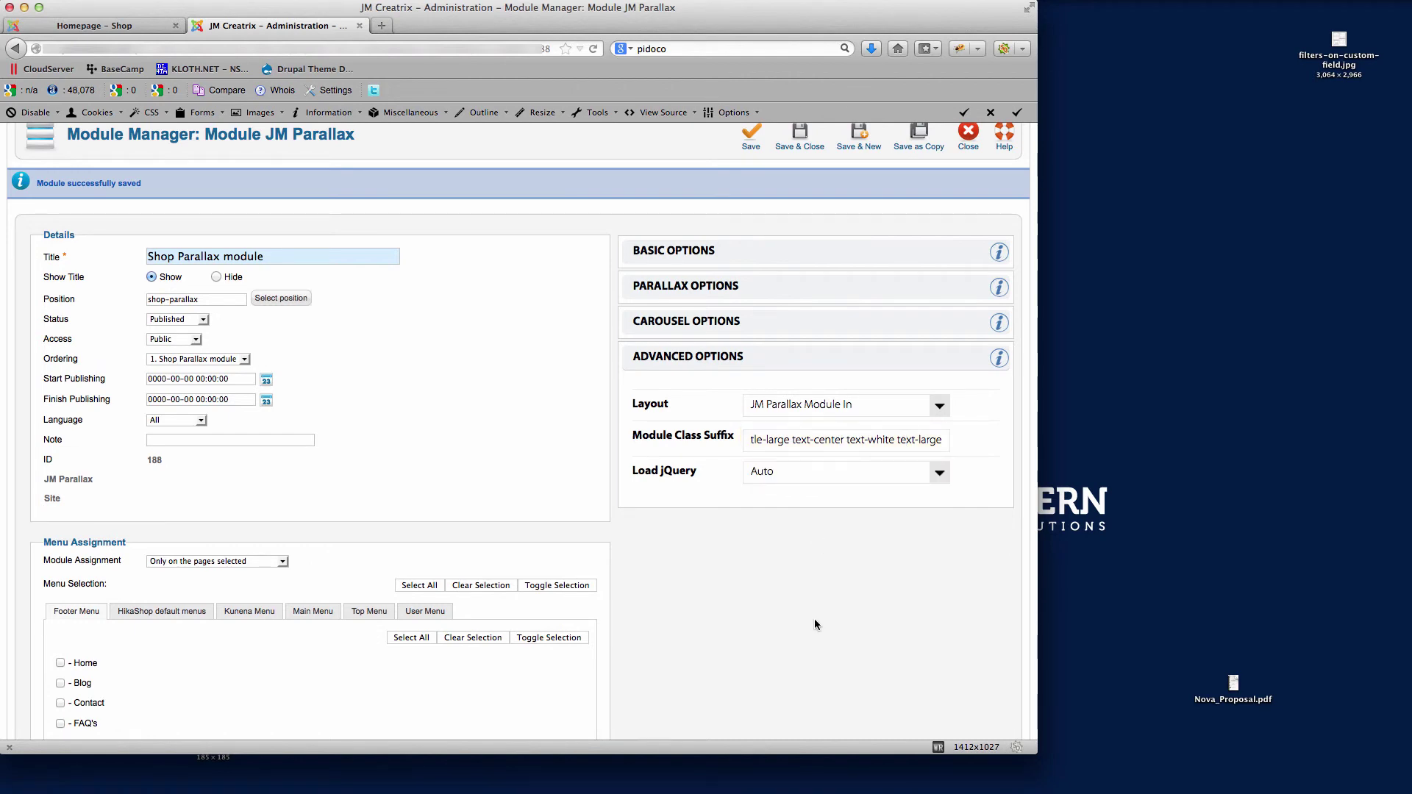